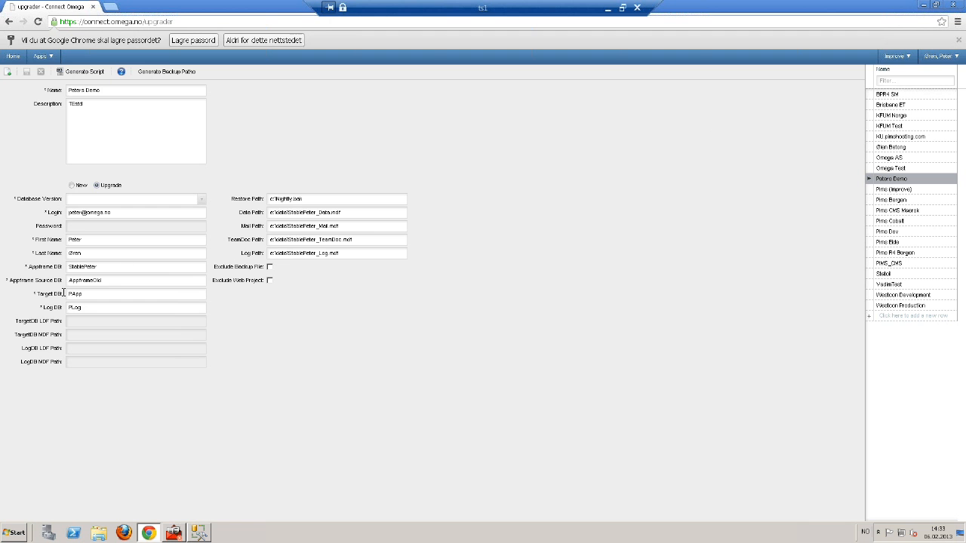
Open the Database Version dropdown on the demo upgrade record
click(202, 199)
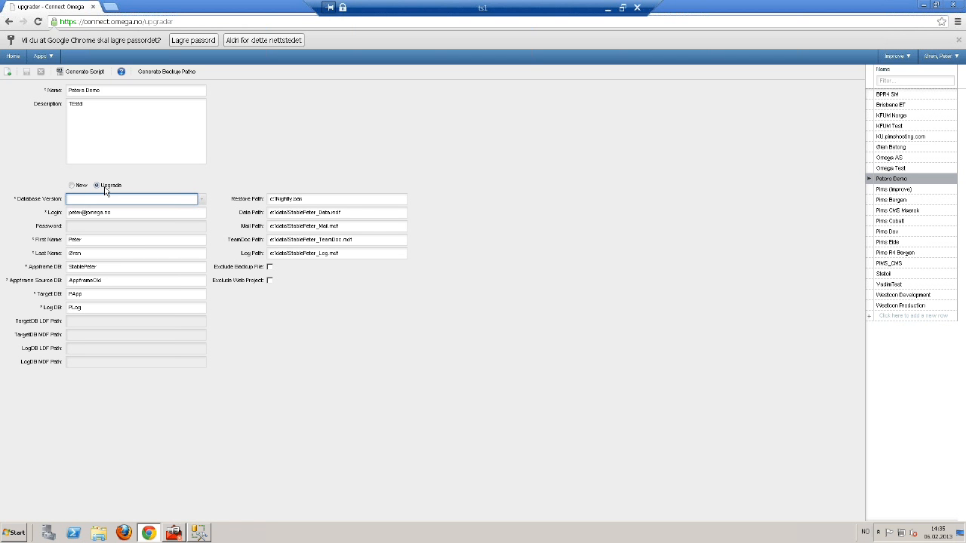
Choose Nightly as the database version and select the current Appframe DB value for replacement
click(202, 200)
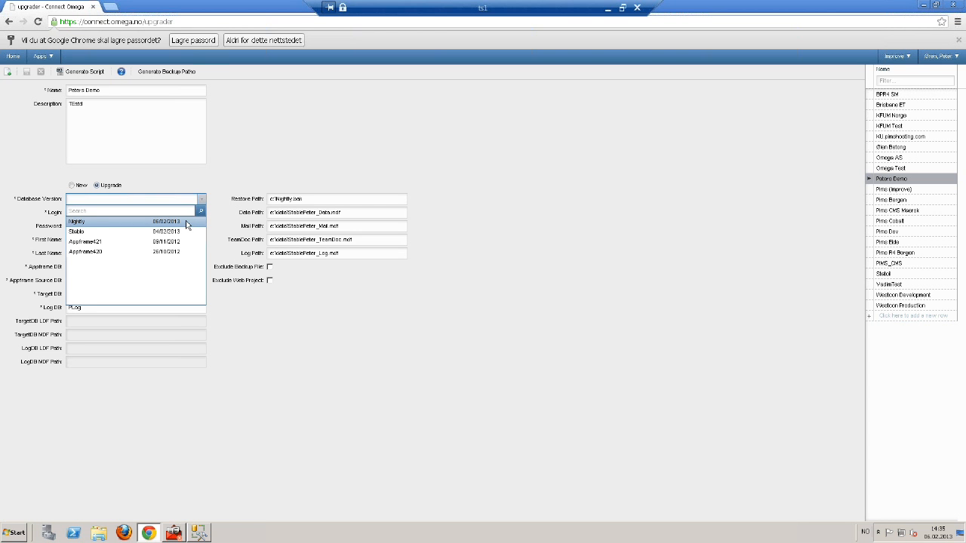
click(186, 223)
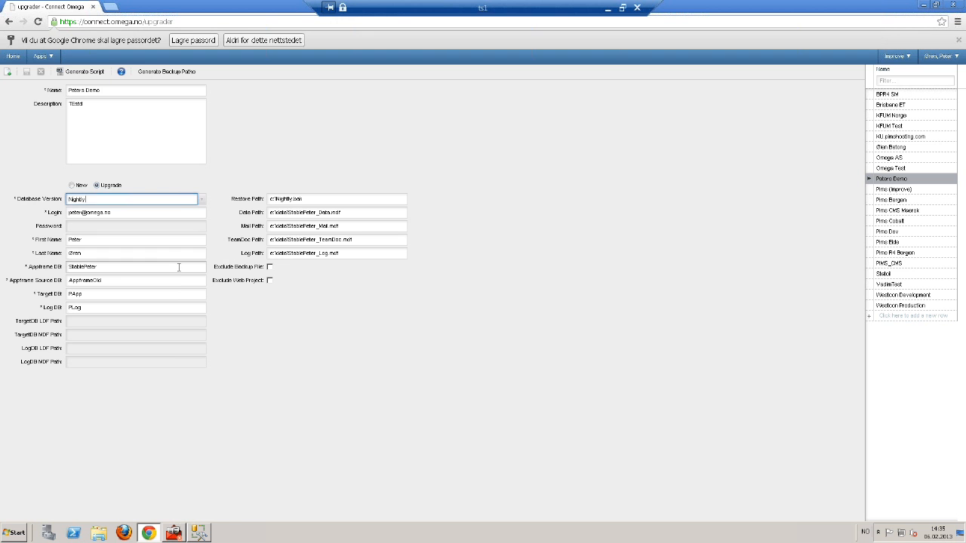
drag(179, 267, 35, 258)
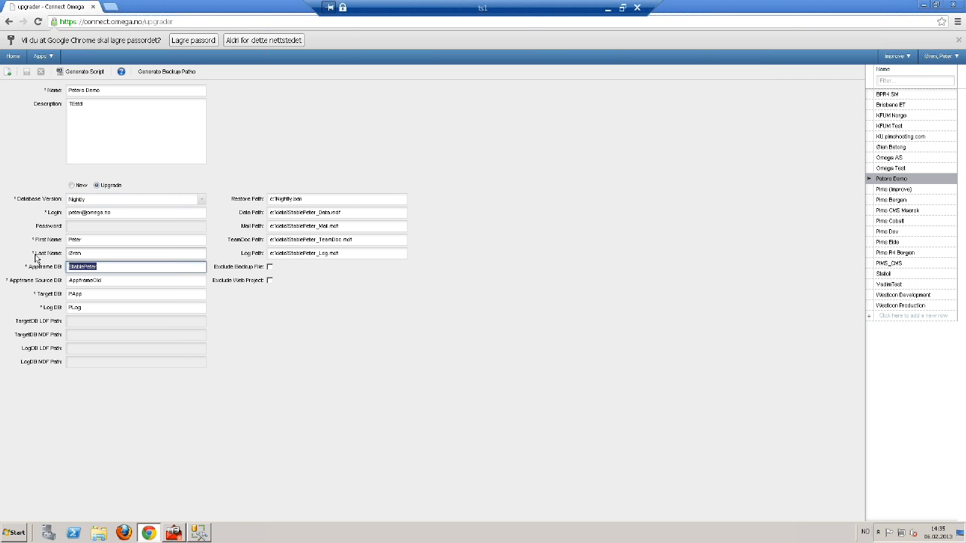
Enter AppframeNightlyPeter as the Appframe DB name
text(Nig)
key(BackSpace)
text(AppframeNightlyPeter)
key(Tab)
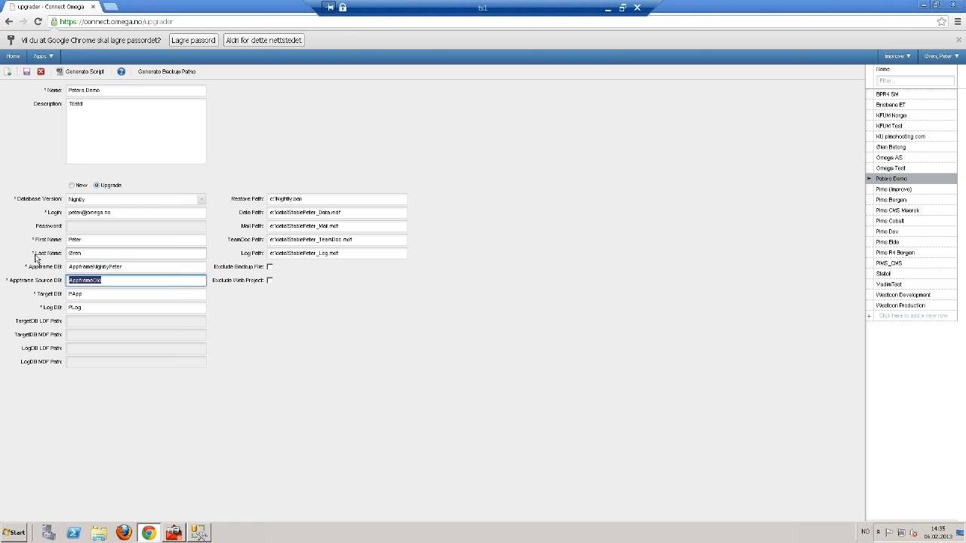
Copy the StablePeter name from SSMS into Appframe Source DB and save the record
key(alt+Tab)
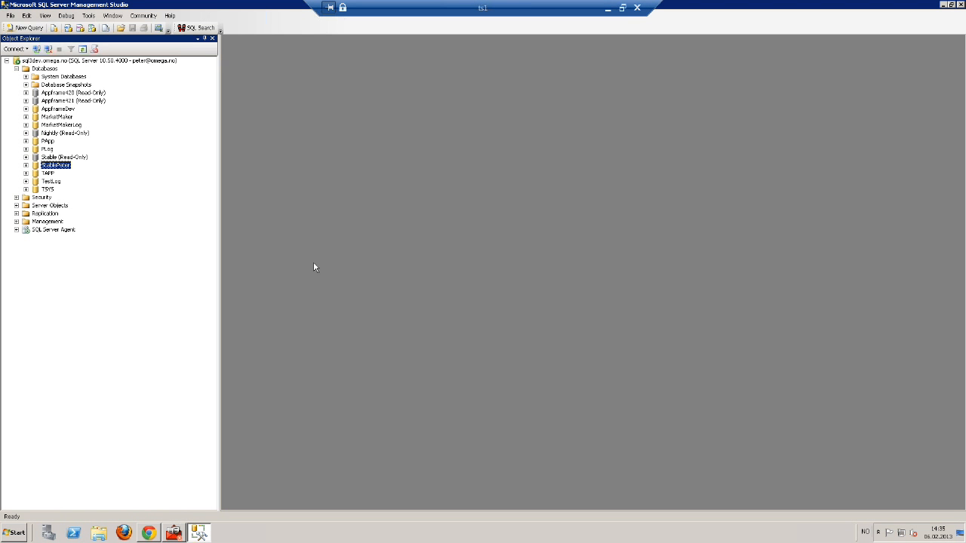
click(56, 166)
key(ctrl+c)
key(alt+Tab)
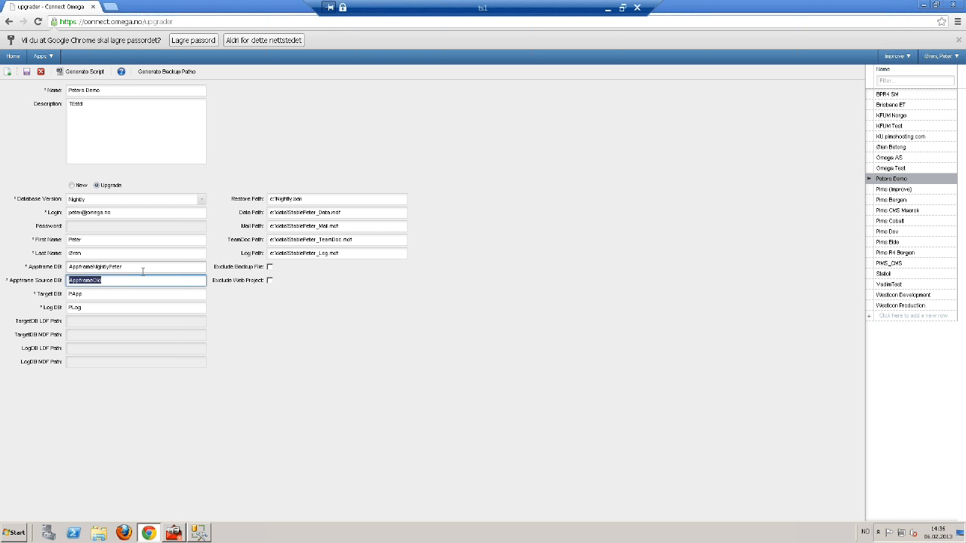
key(ctrl+v)
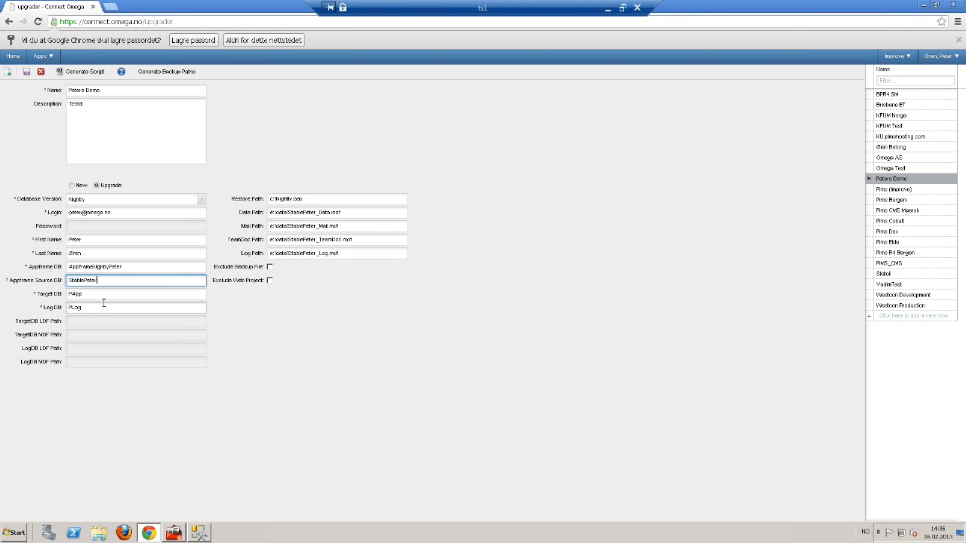
click(27, 72)
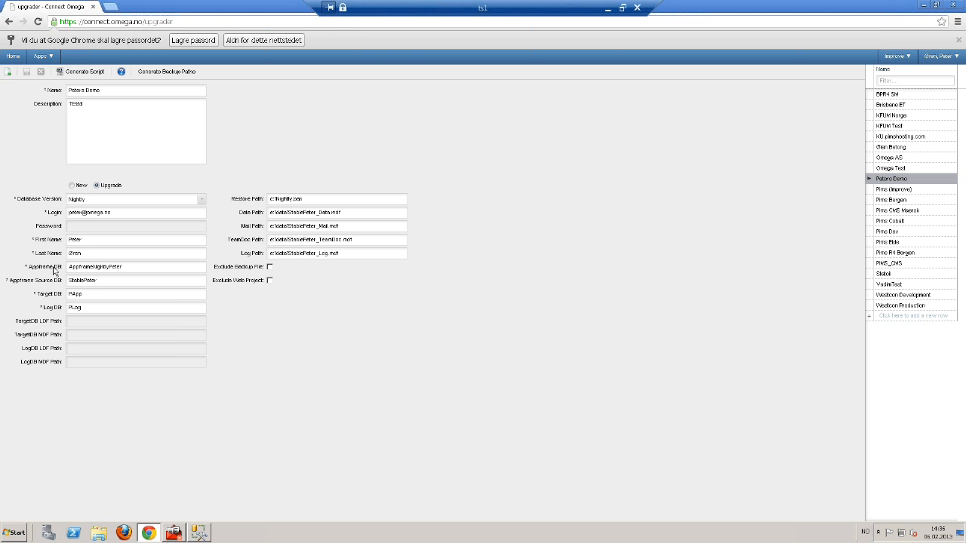
Regenerate the backup paths from AppframeNightlyPeter, save, and generate the upgrade script
drag(189, 267, 70, 266)
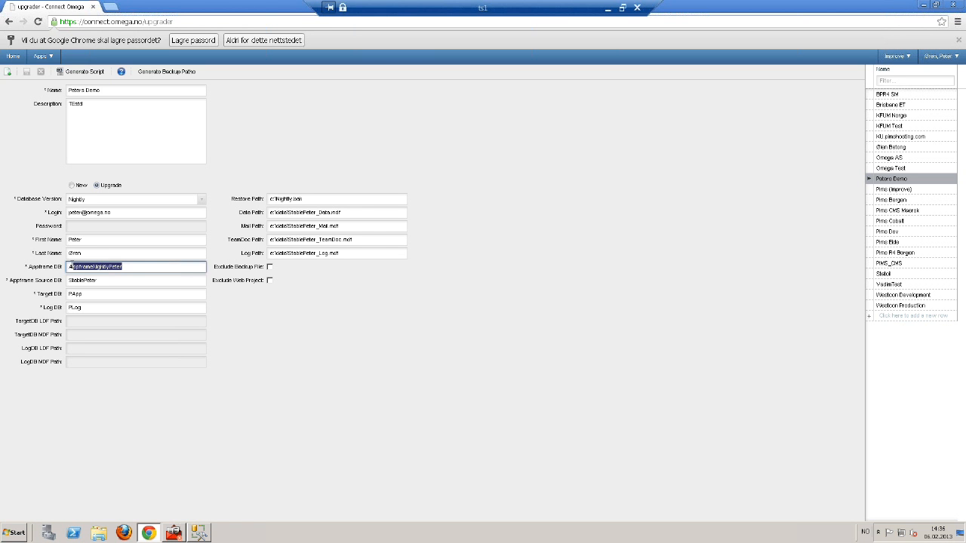
click(168, 73)
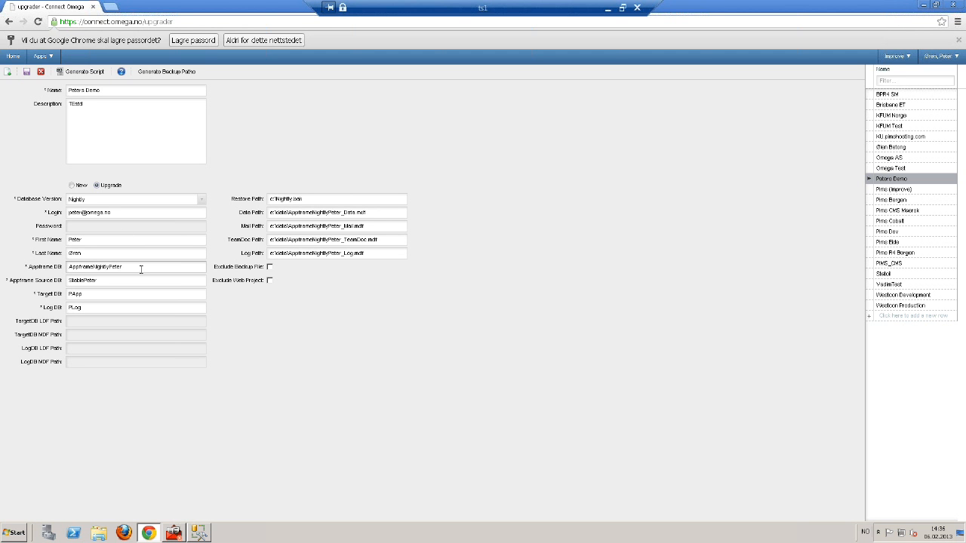
click(27, 72)
click(92, 73)
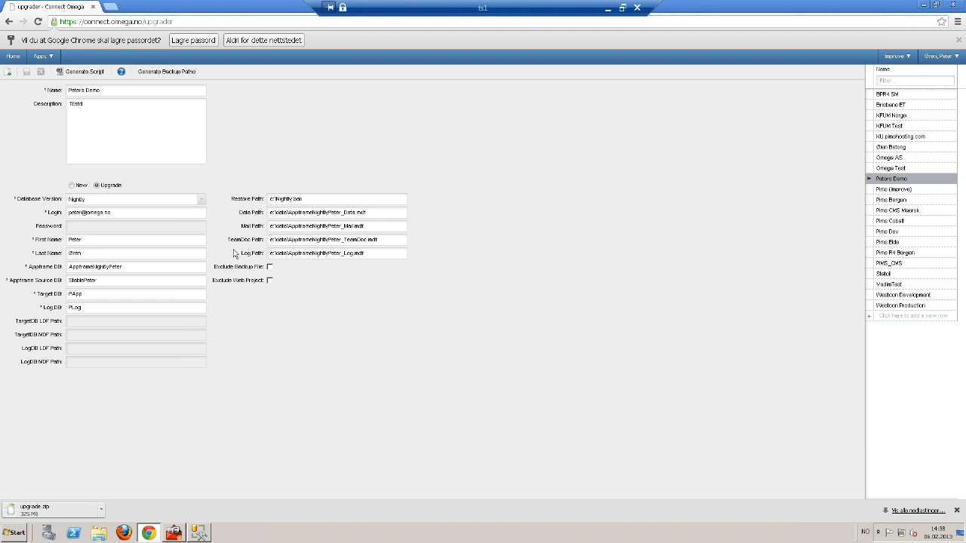
Try opening the downloaded upgrade.zip, then show it in its folder instead
click(87, 513)
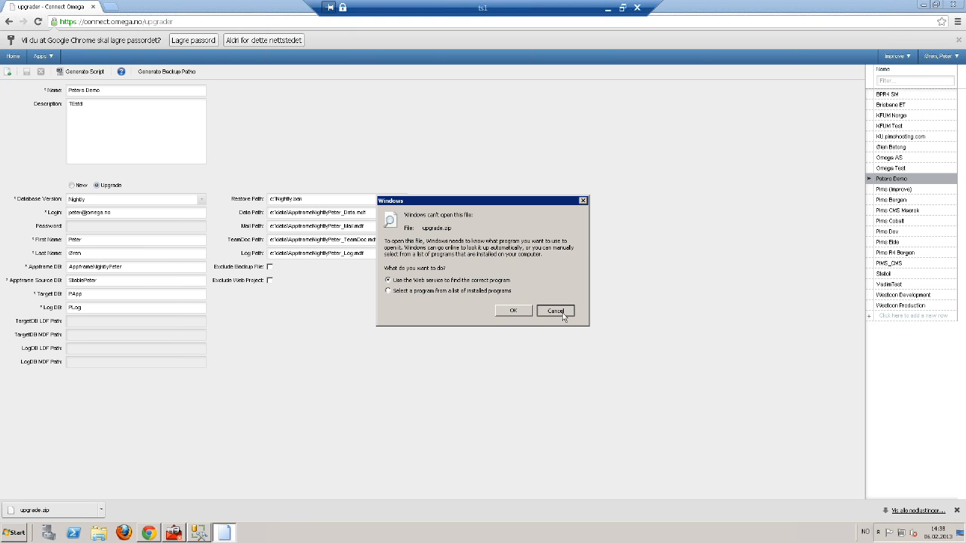
click(562, 313)
click(101, 510)
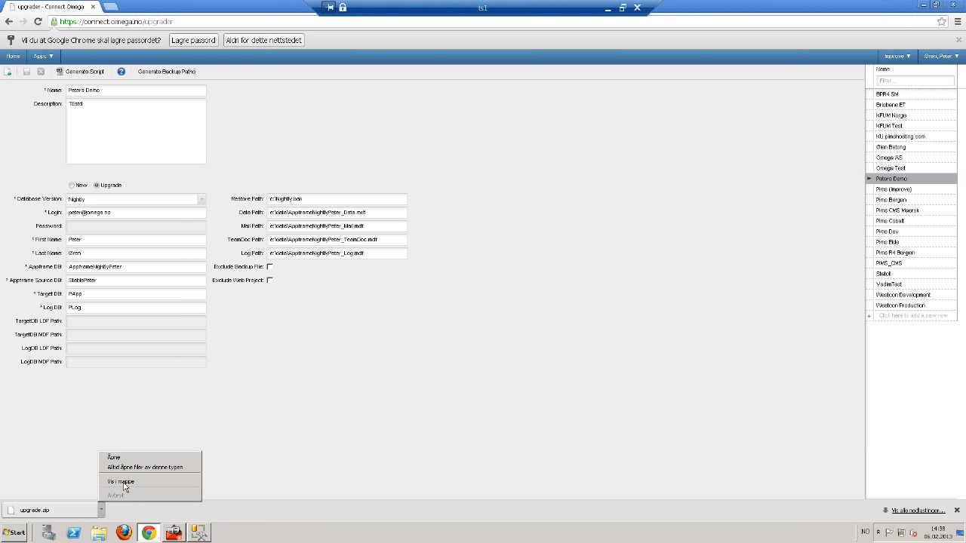
click(129, 471)
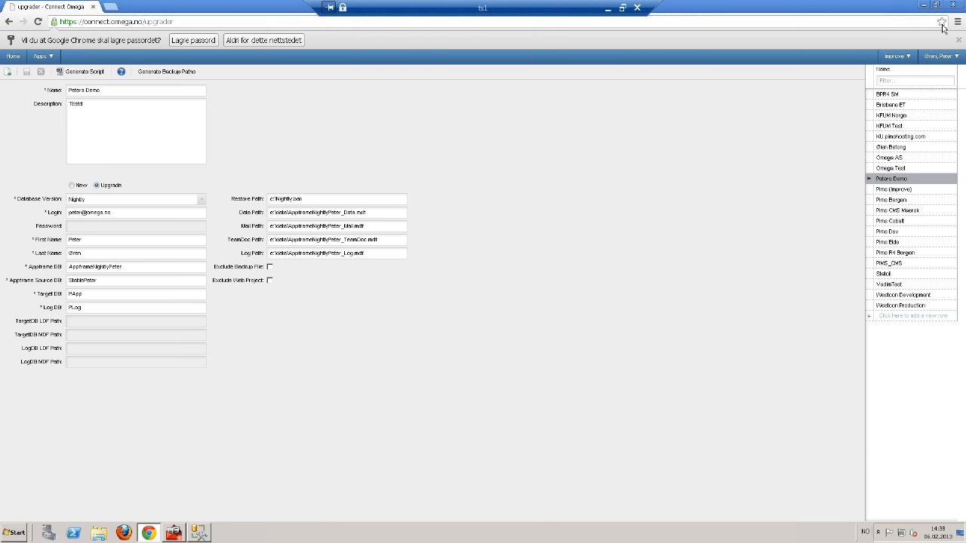
double_click(883, 7)
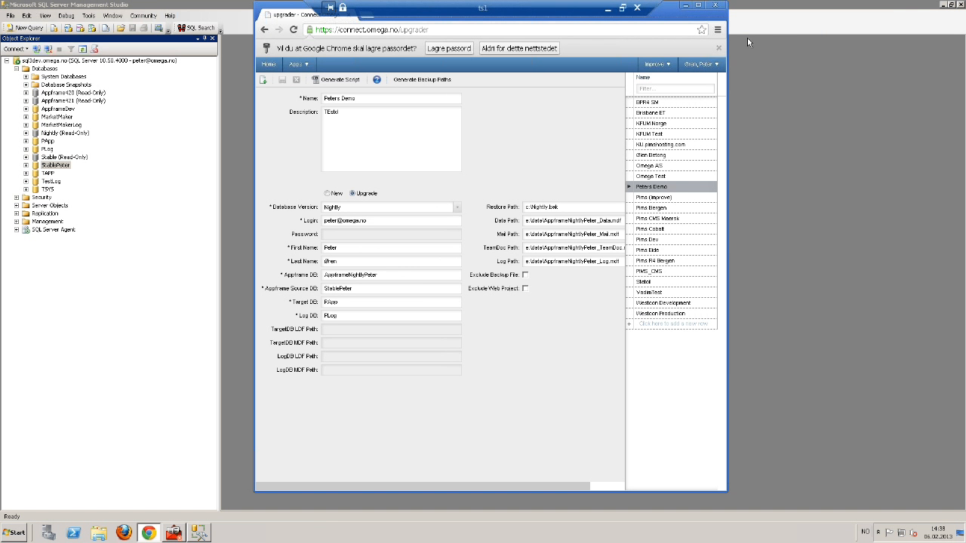
Show upgrade.zip in its folder from the browser's Downloads page
click(717, 30)
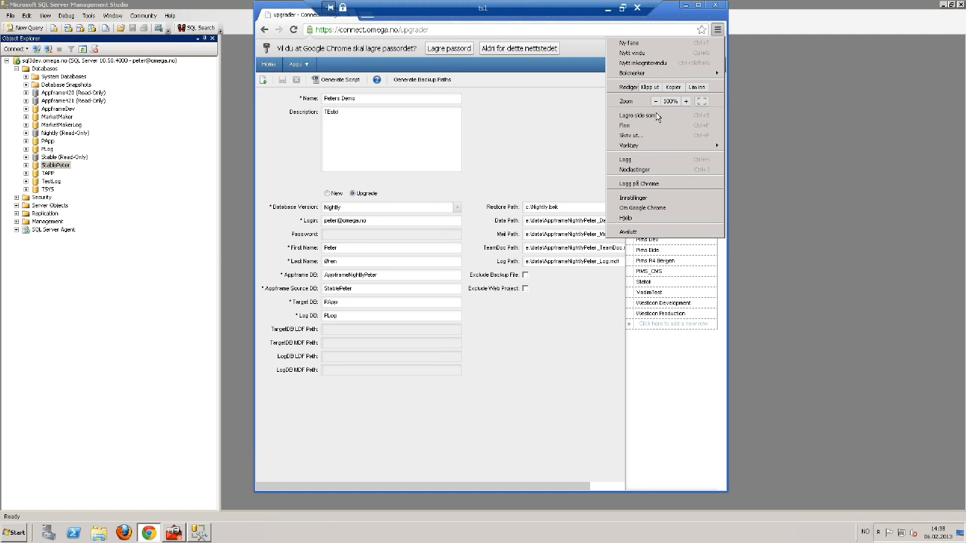
click(647, 169)
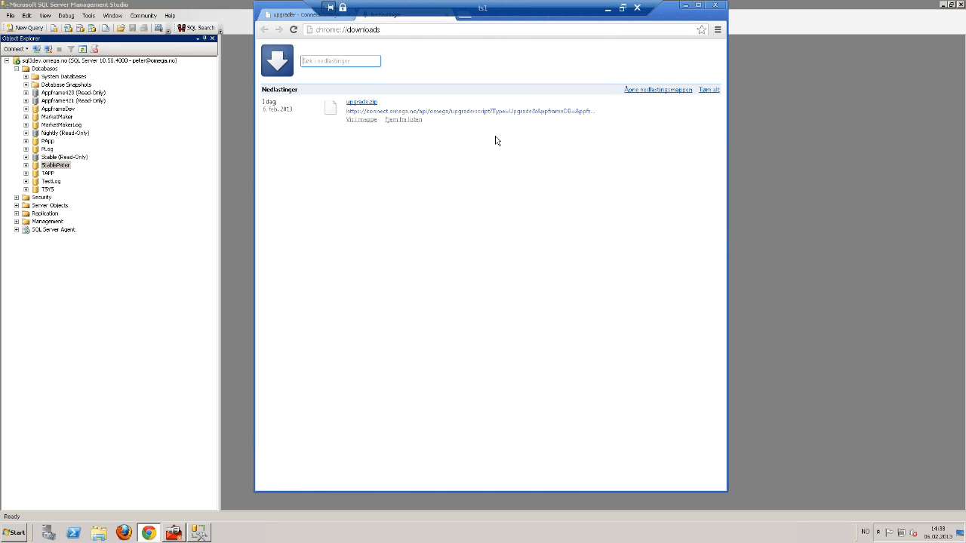
click(373, 119)
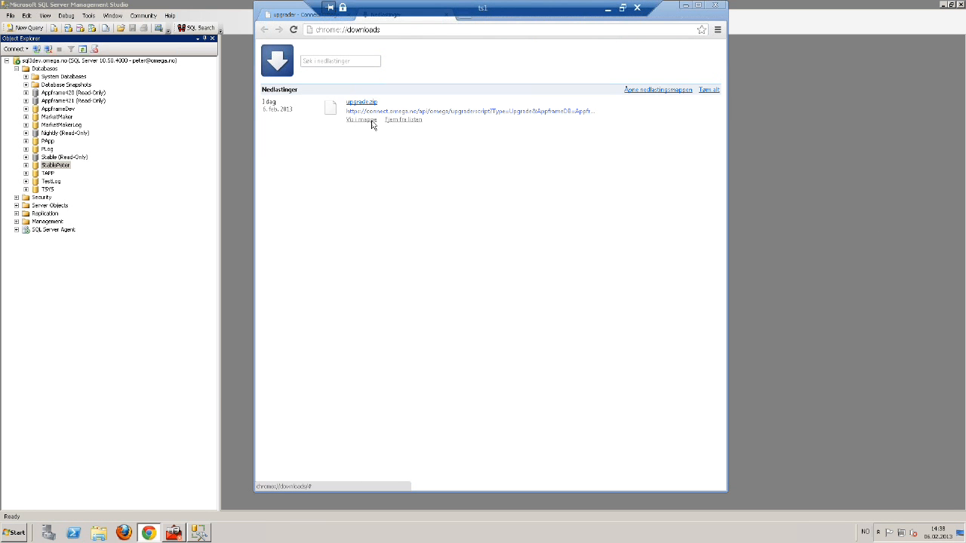
Look for a way to extract upgrade.zip, then minimize the remote desktop session
right_click(301, 179)
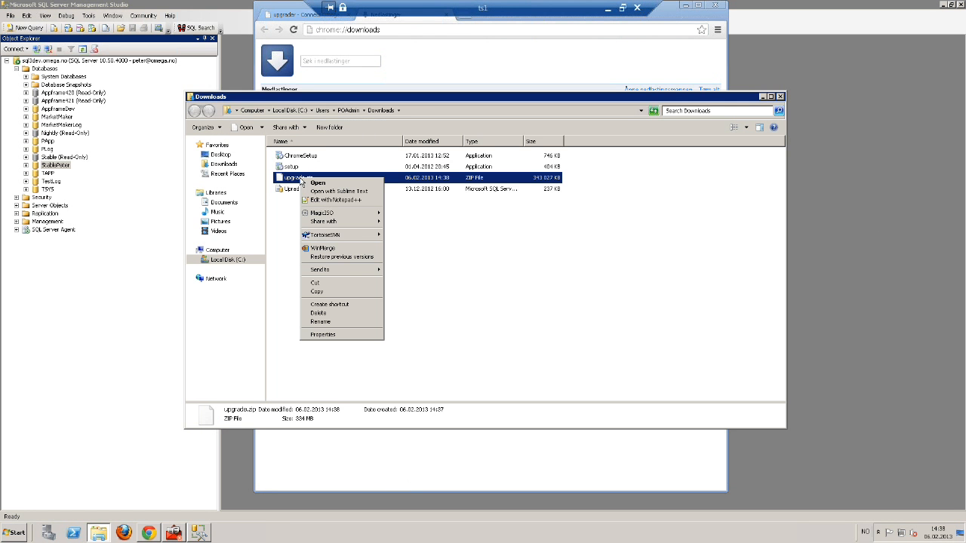
mouse_move(358, 274)
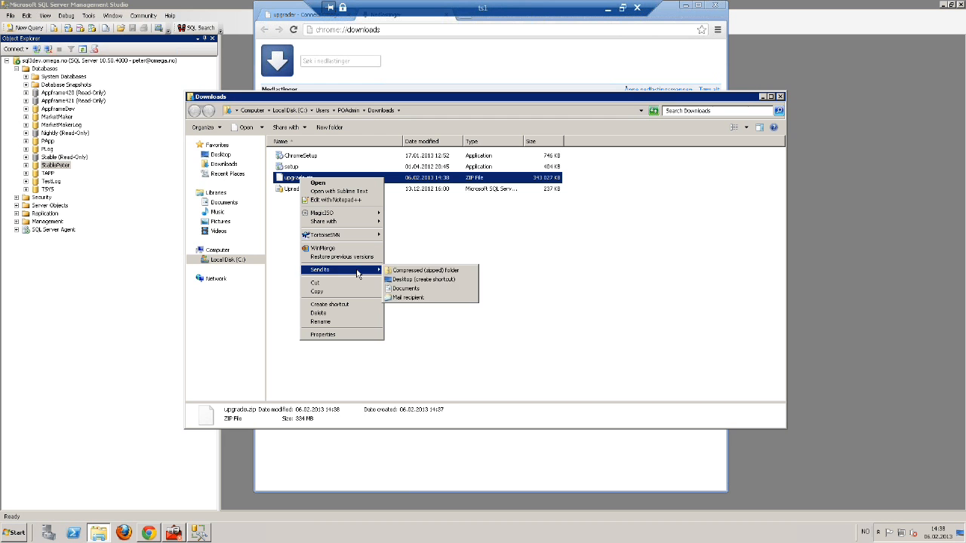
mouse_move(361, 235)
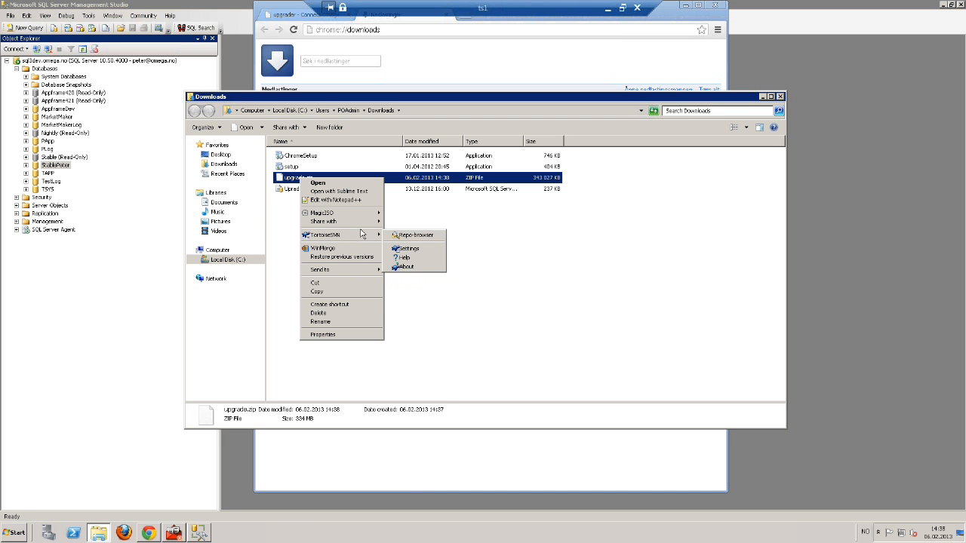
mouse_move(362, 215)
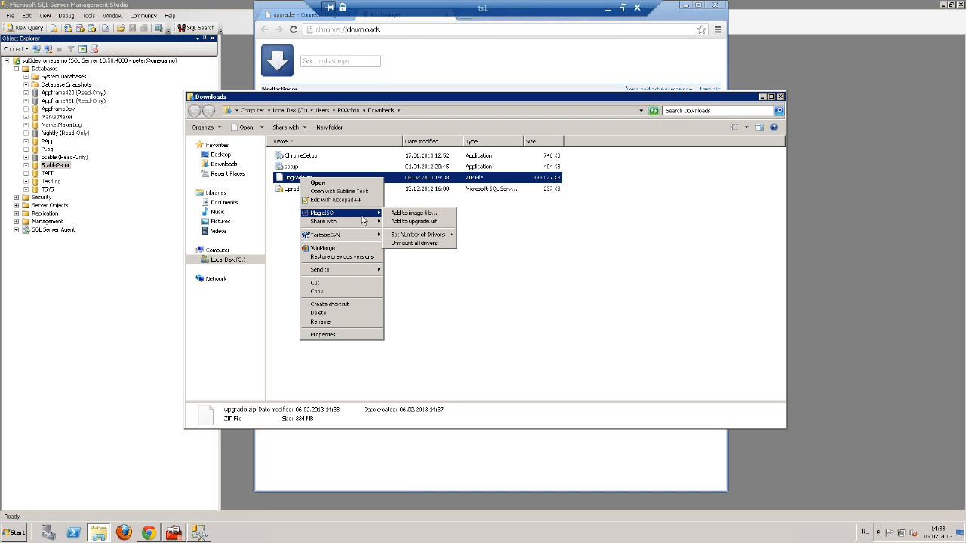
double_click(398, 181)
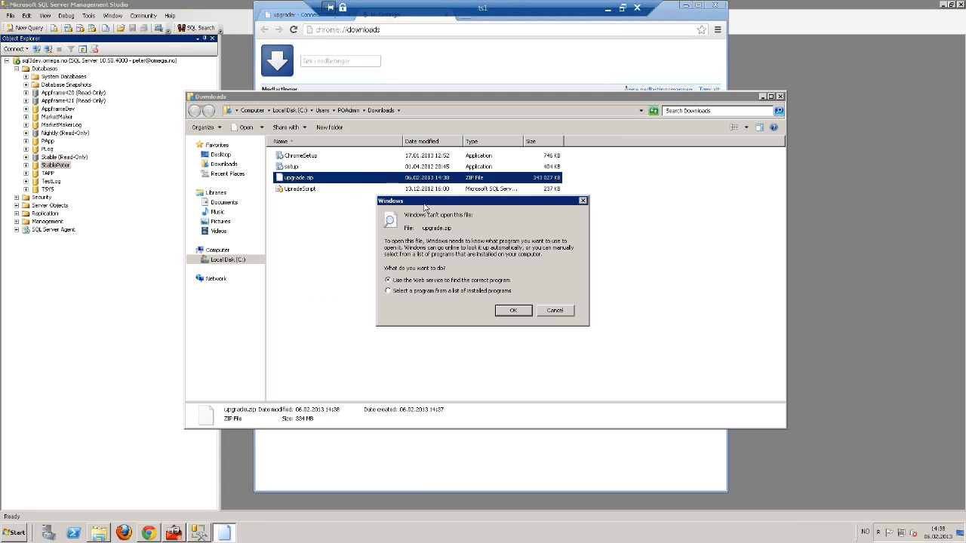
click(555, 312)
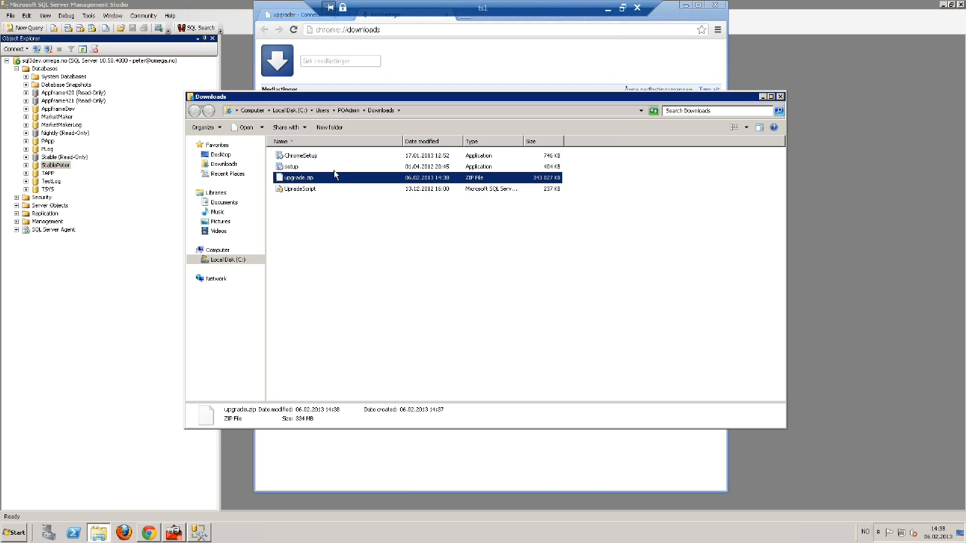
click(611, 9)
Replace the older upgrade.zip in the local Downloads folder with the new one and open it
click(21, 531)
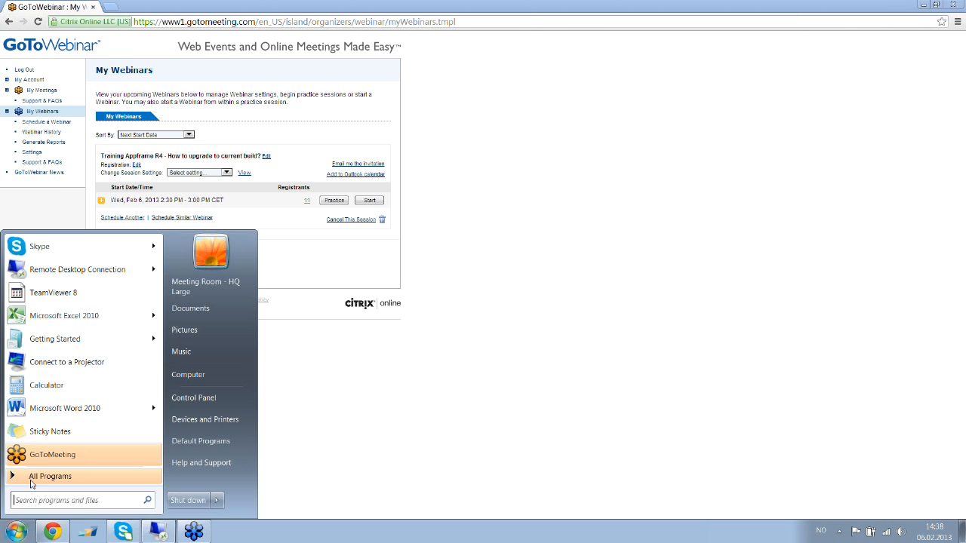
click(188, 374)
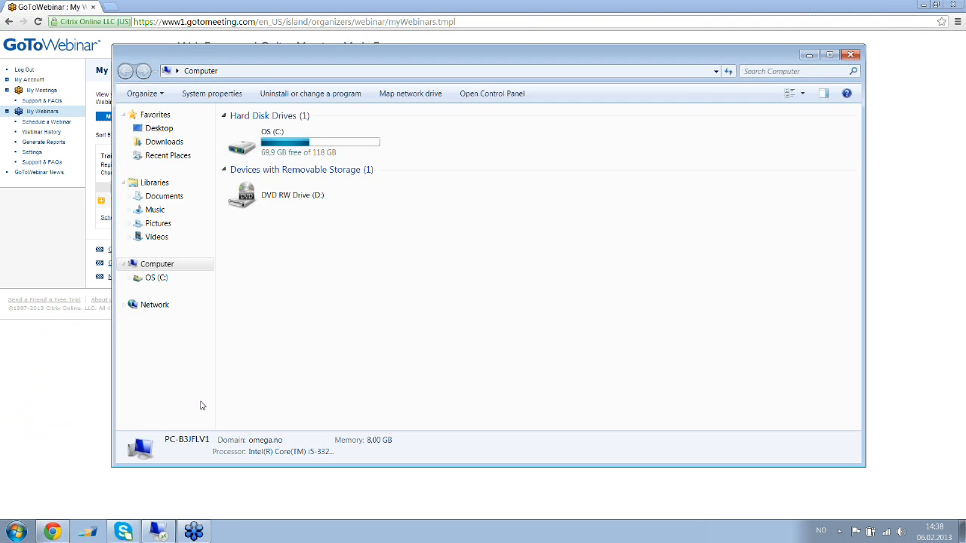
click(149, 142)
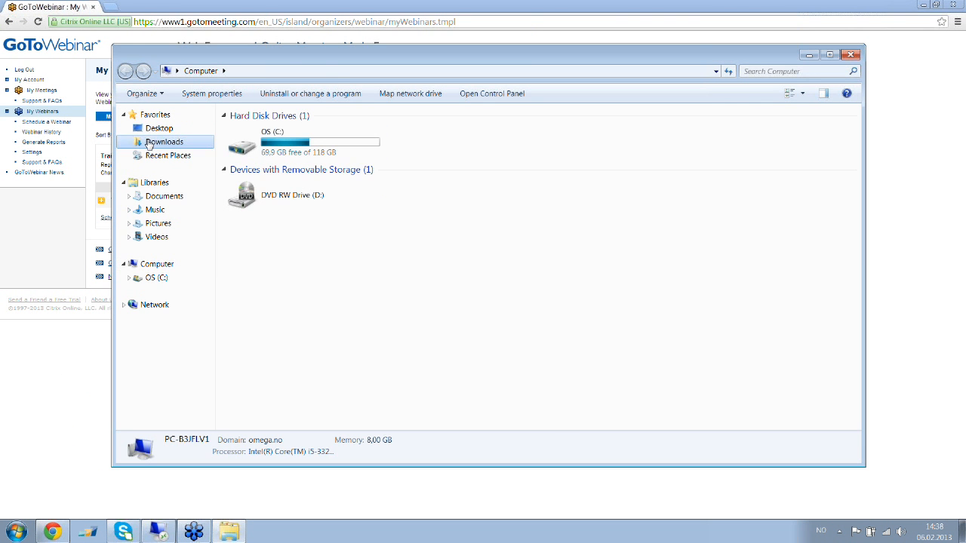
click(156, 277)
click(562, 267)
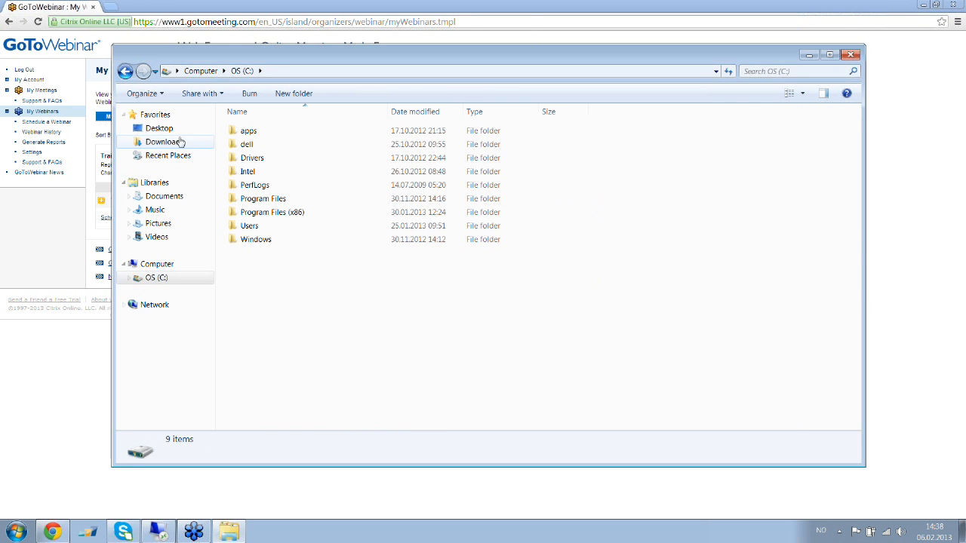
click(180, 143)
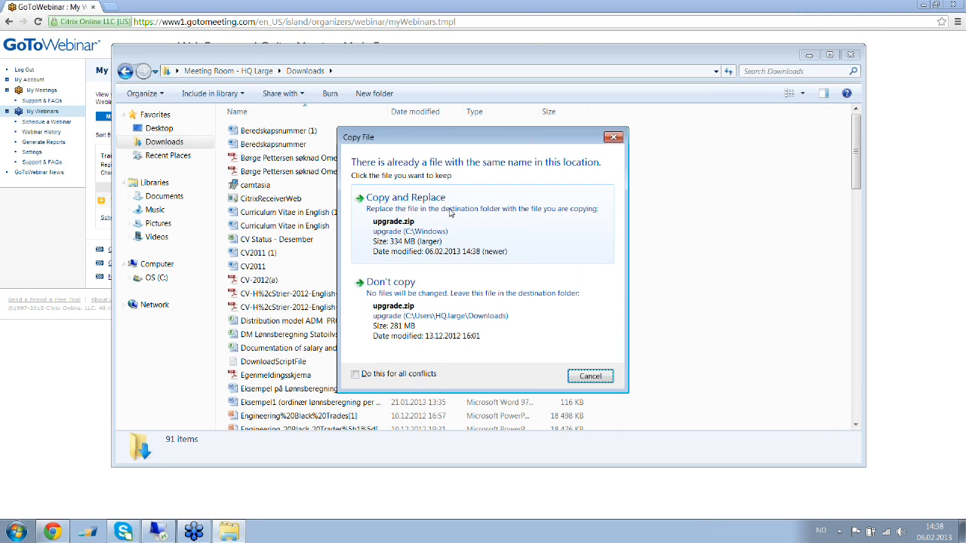
click(451, 214)
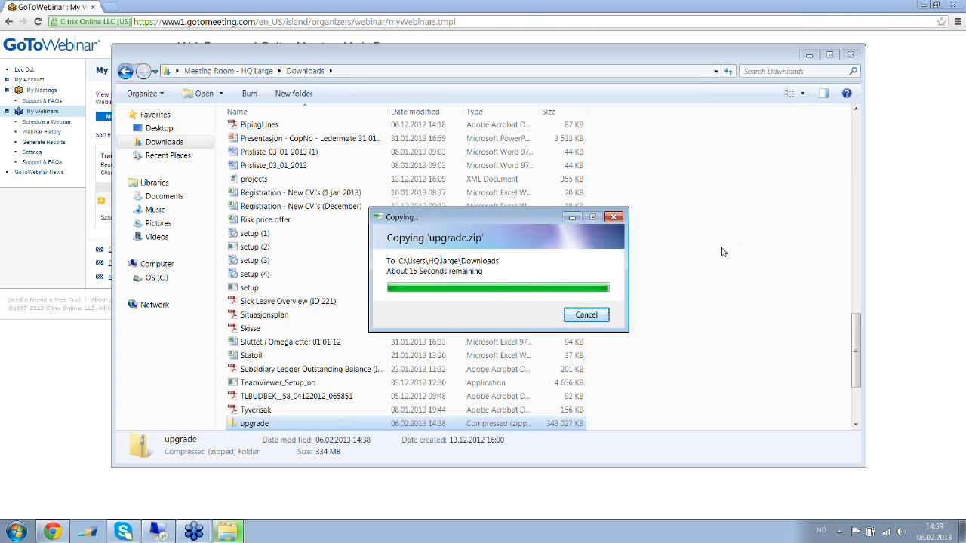
double_click(255, 424)
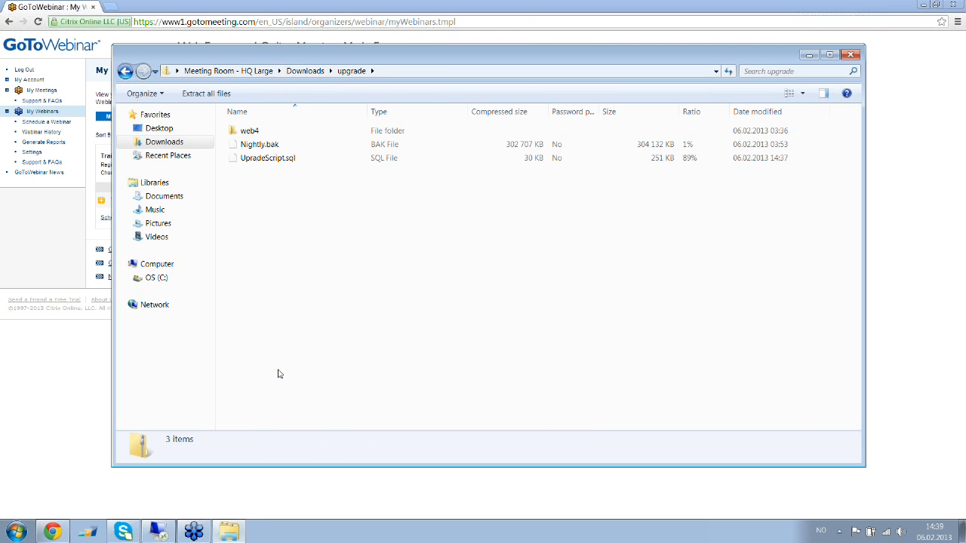
Inspect the package contents (Nightly.bak, web4) and pick out UpradeScript.sql
click(261, 147)
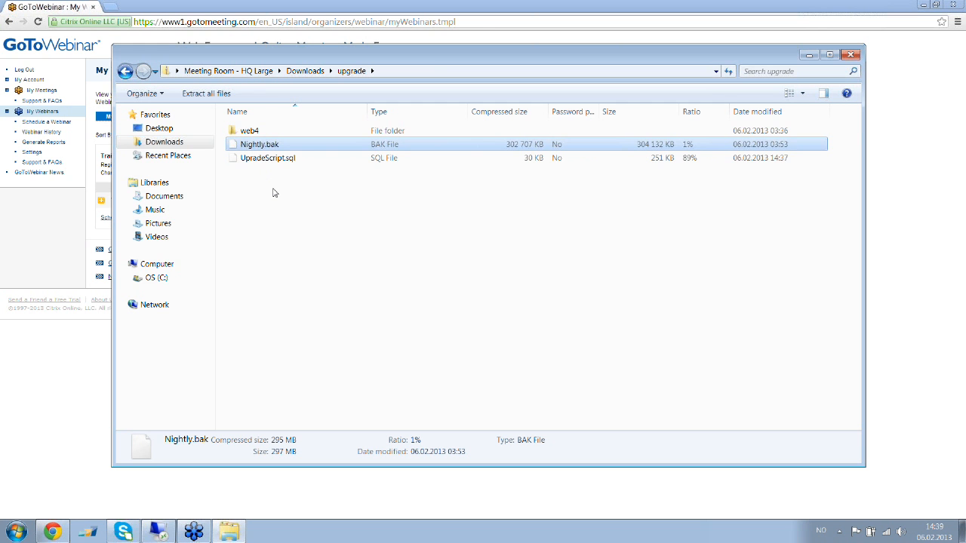
double_click(256, 132)
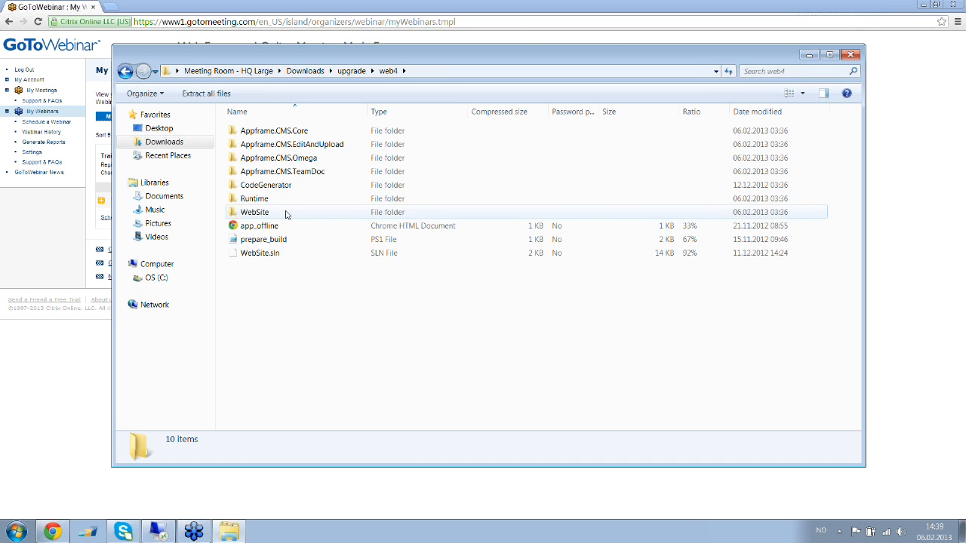
key(BackSpace)
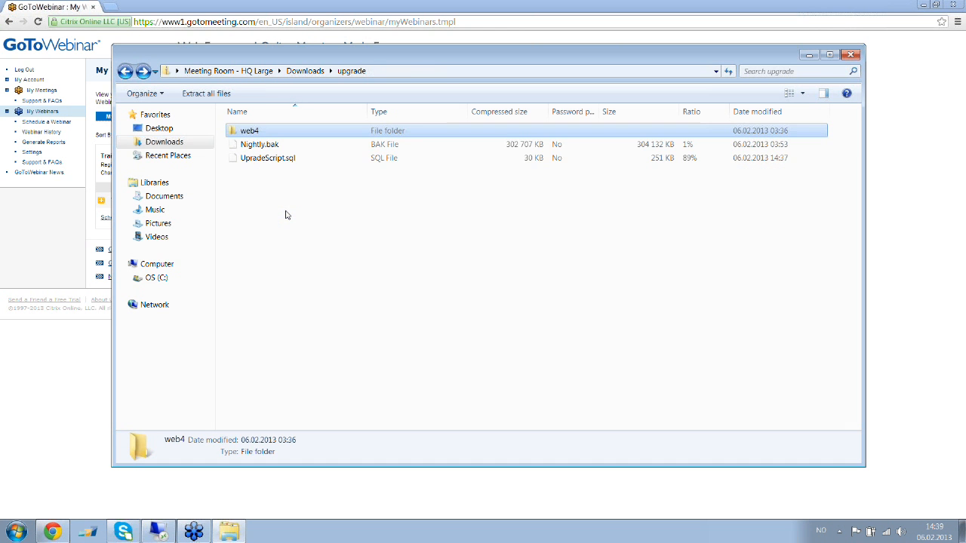
click(276, 159)
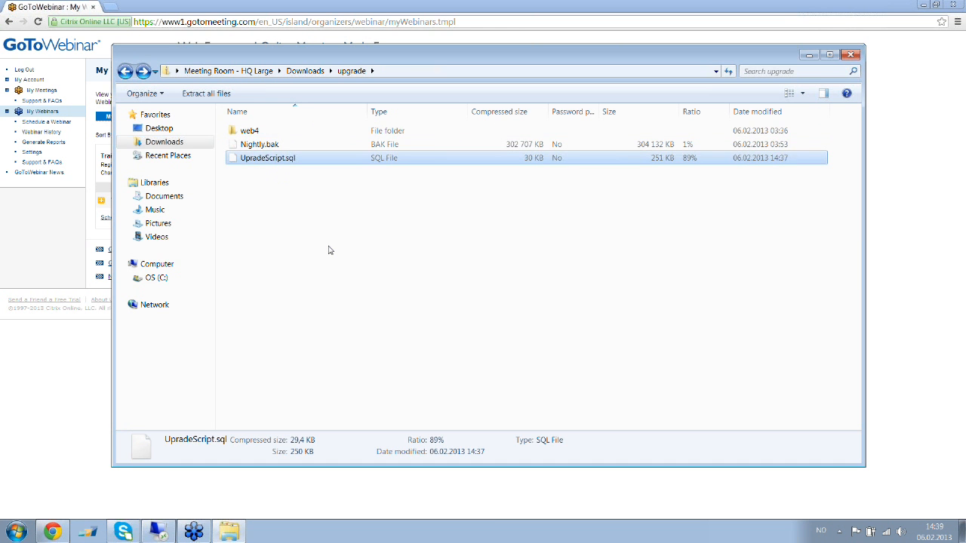
Paste UpradeScript.sql into the remote Downloads folder, replacing the older copy, and open it
click(159, 532)
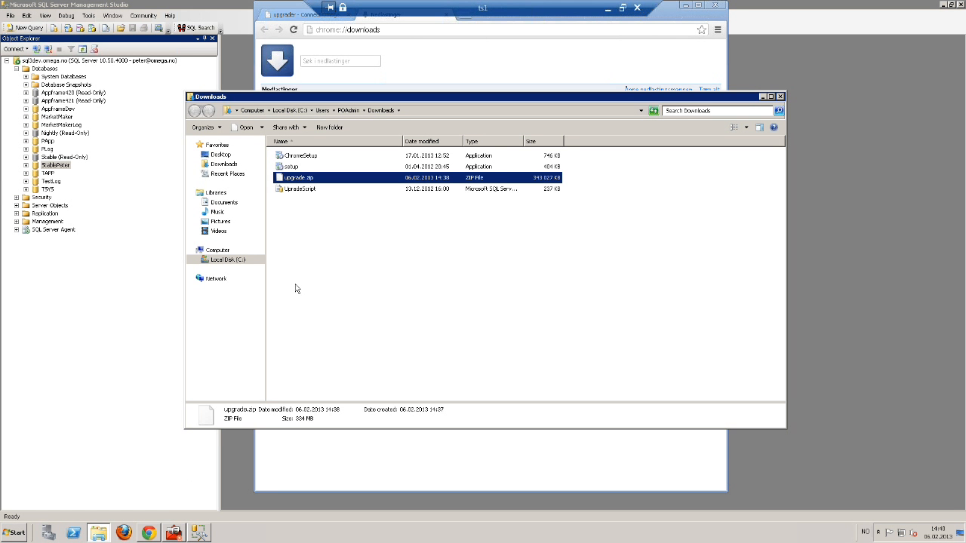
click(320, 245)
key(ctrl+v)
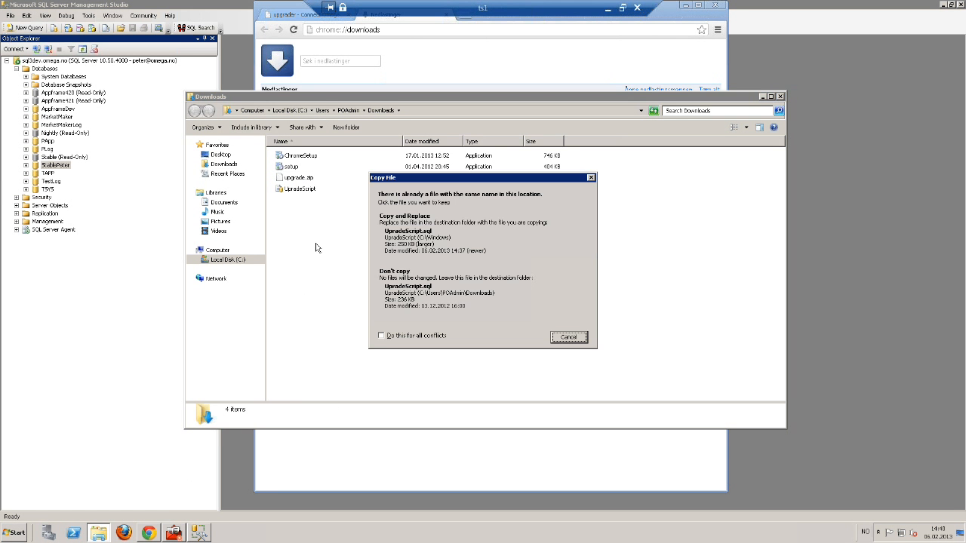
click(410, 236)
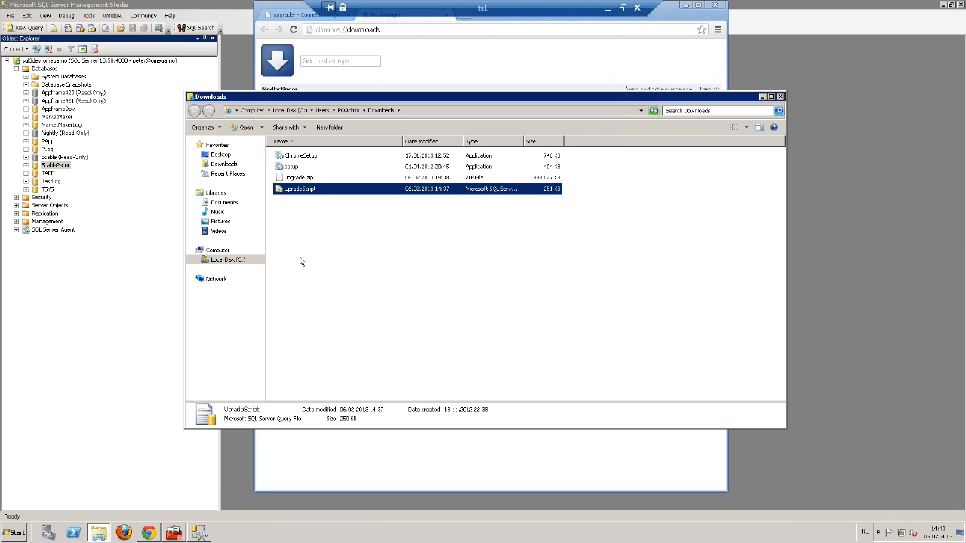
double_click(306, 192)
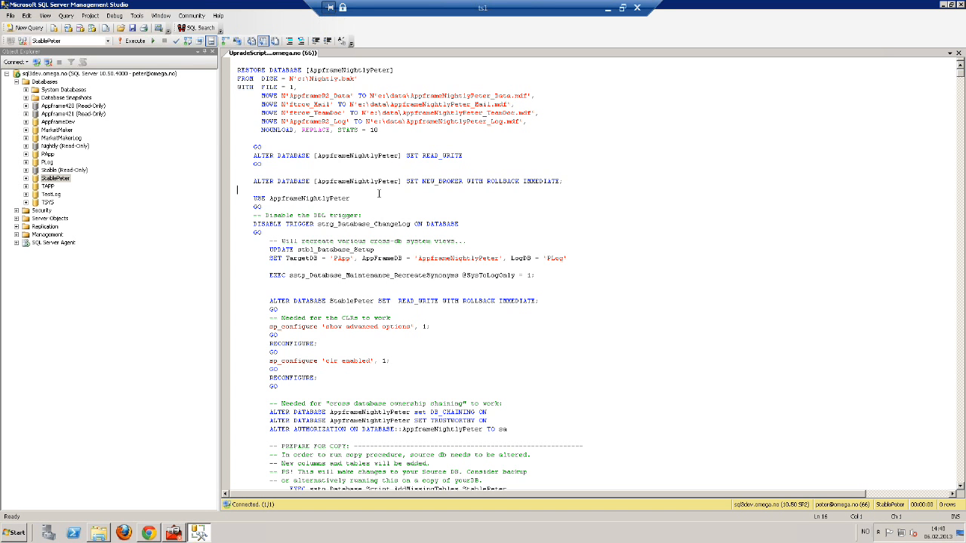
Execute UpradeScript with F5, follow its Messages, and refresh the Databases list
key(F5)
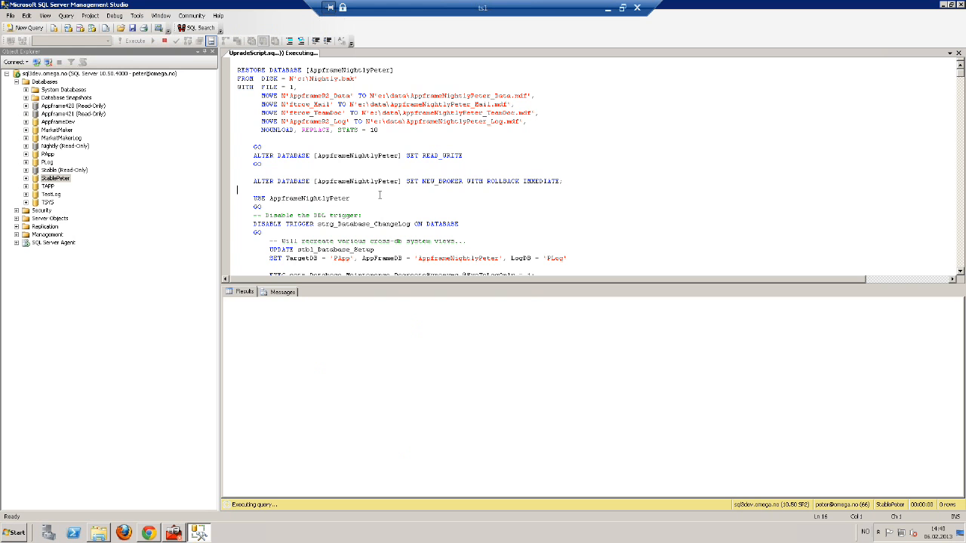
click(296, 291)
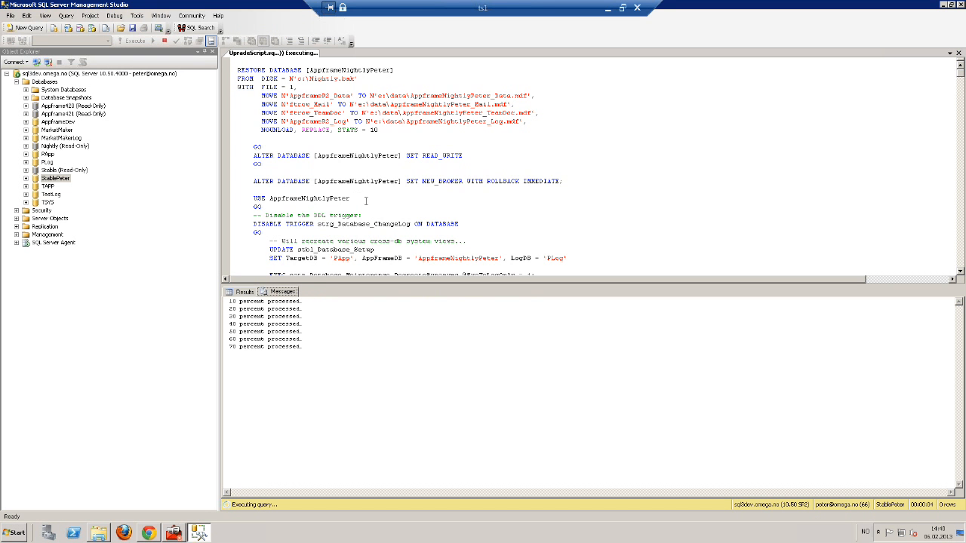
right_click(53, 81)
click(79, 167)
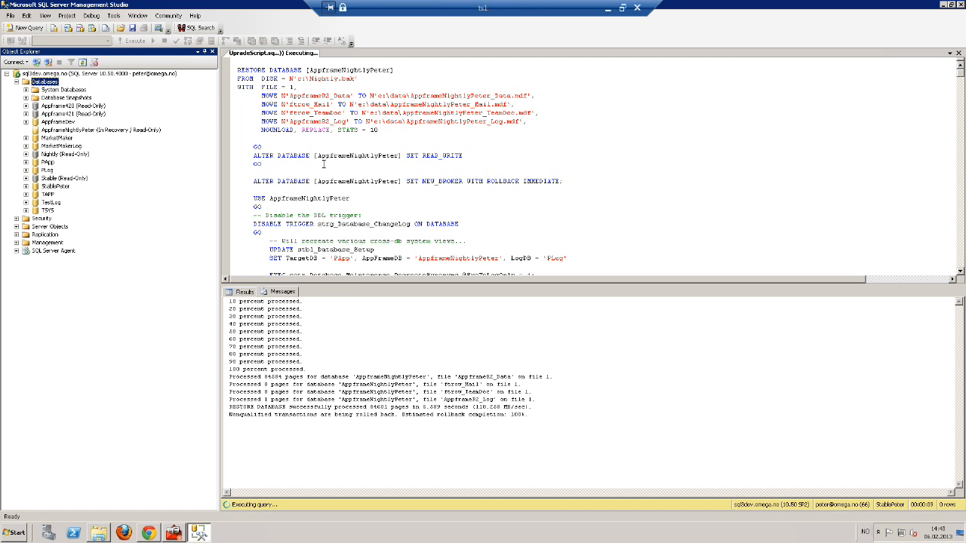
click(326, 163)
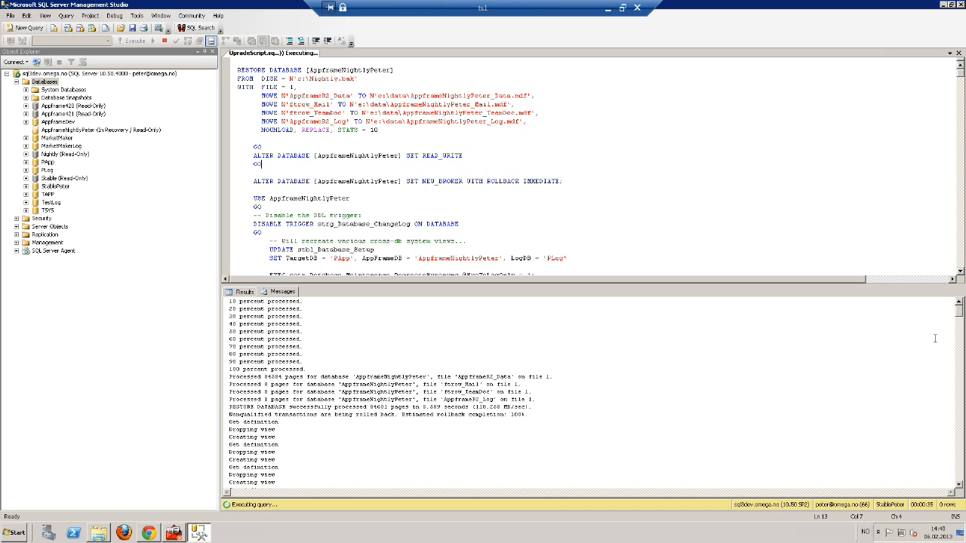
drag(959, 310, 963, 352)
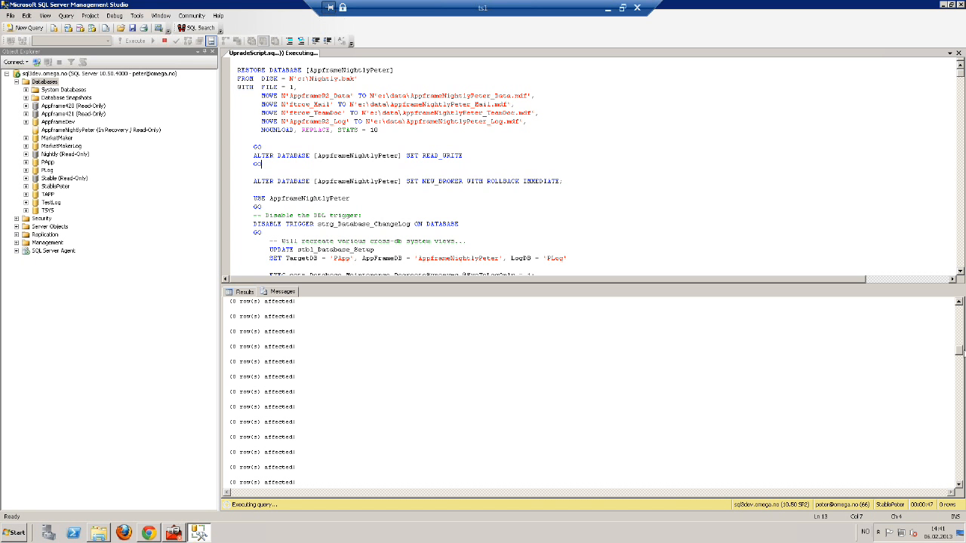
scroll(667, 193, down, 20)
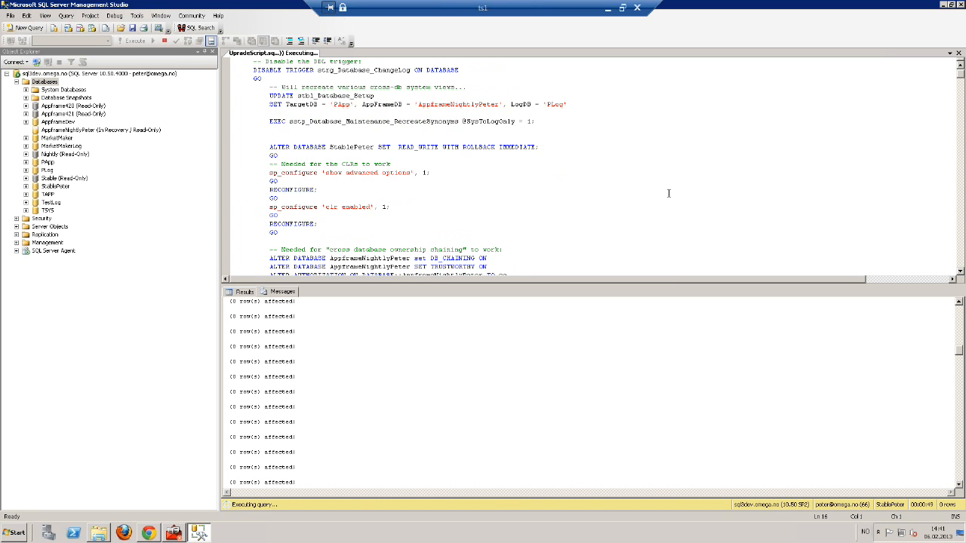
scroll(666, 196, down, 18)
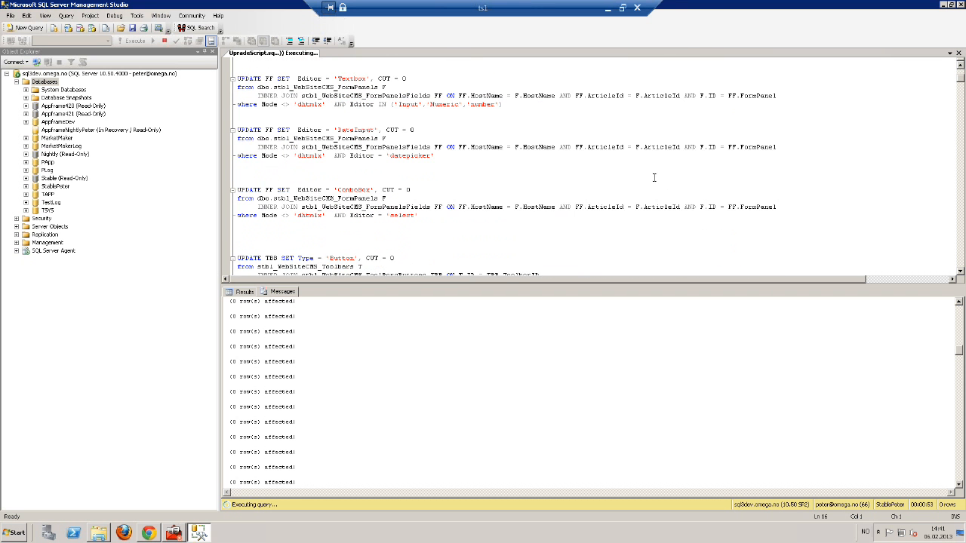
scroll(620, 196, down, 4)
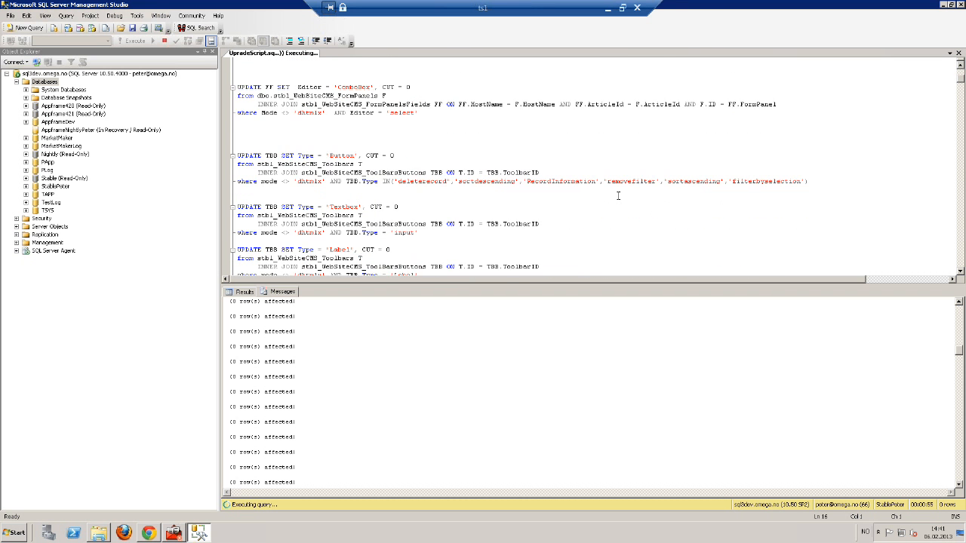
scroll(617, 196, down, 10)
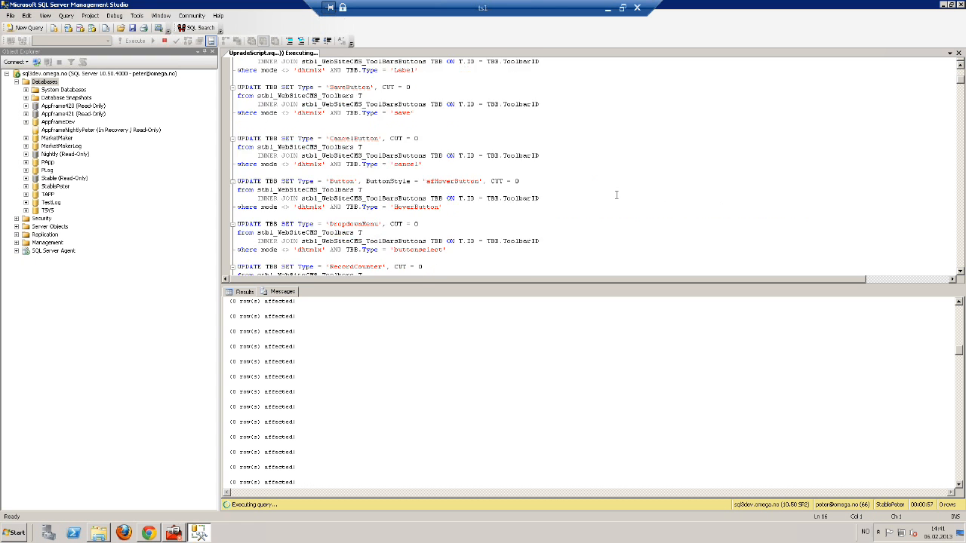
scroll(617, 195, down, 2)
scroll(617, 195, down, 2)
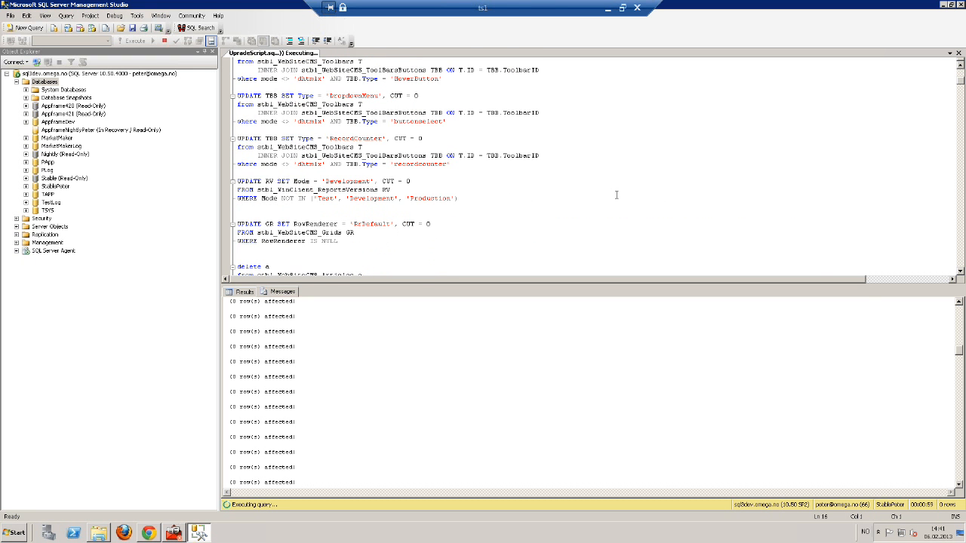
click(825, 162)
click(960, 173)
click(960, 174)
click(960, 174)
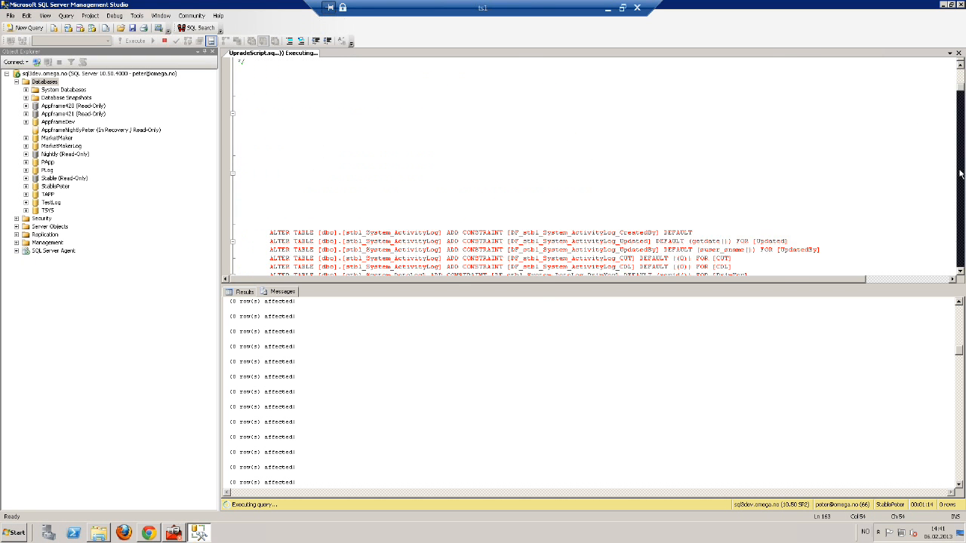
click(960, 173)
click(961, 173)
click(961, 173)
click(960, 174)
click(961, 174)
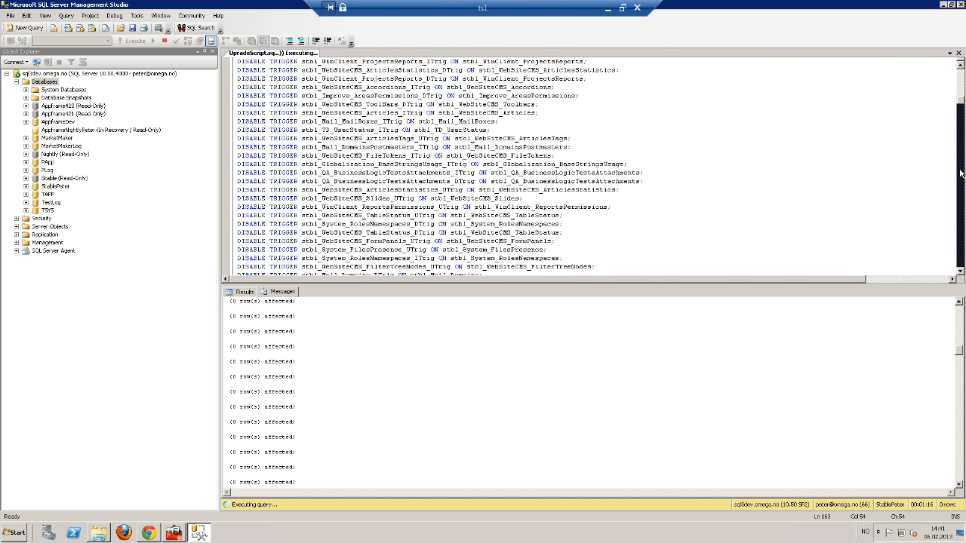
click(960, 173)
click(960, 173)
click(961, 174)
click(960, 174)
click(960, 173)
click(961, 173)
click(960, 174)
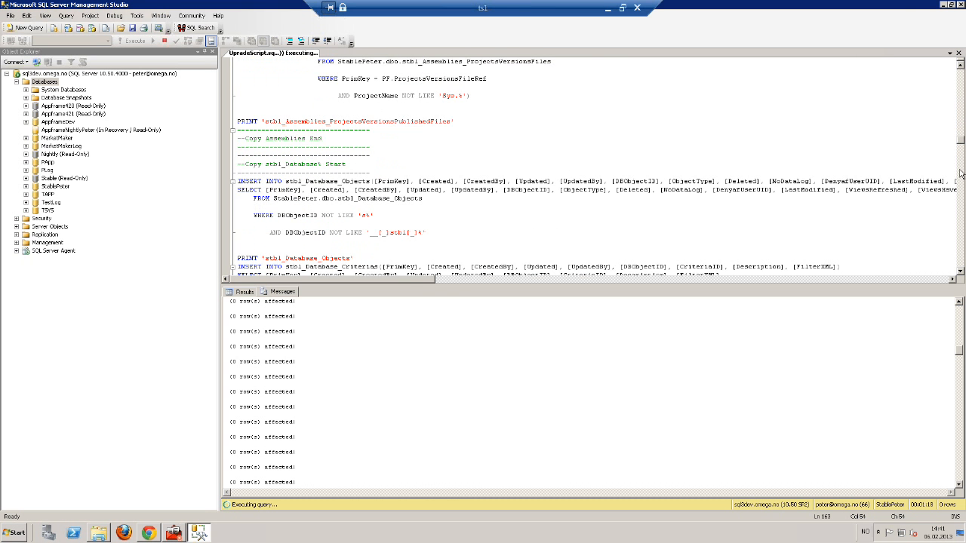
scroll(686, 106, down, 6)
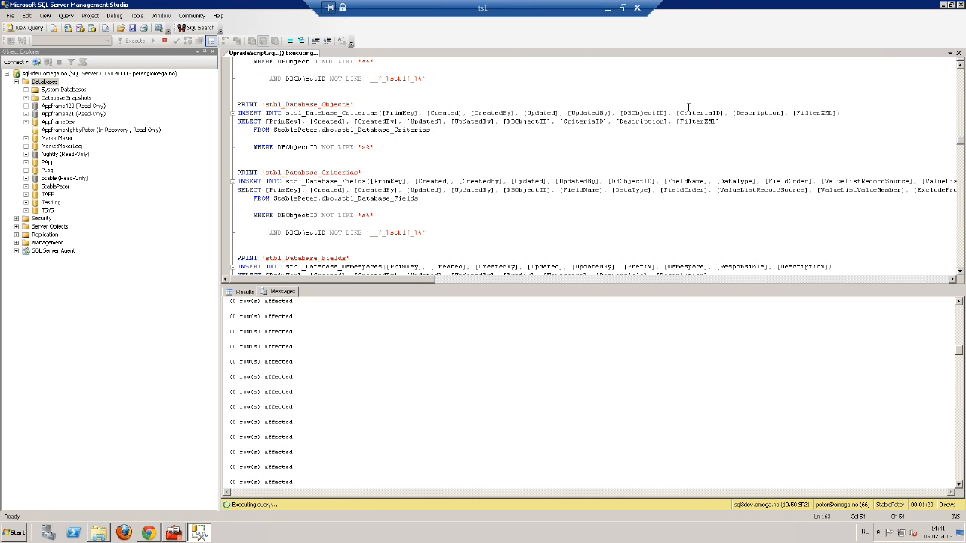
click(685, 103)
drag(958, 352, 964, 483)
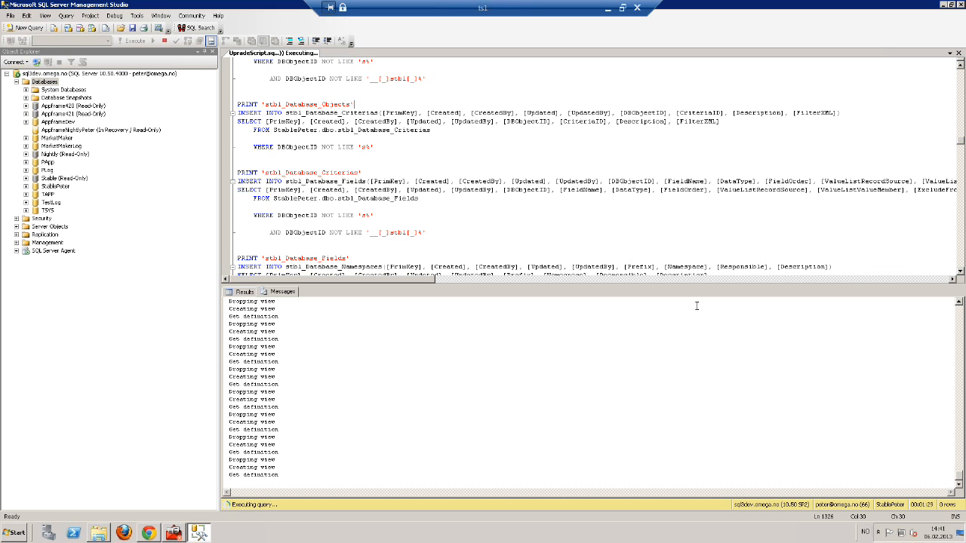
drag(961, 478, 961, 452)
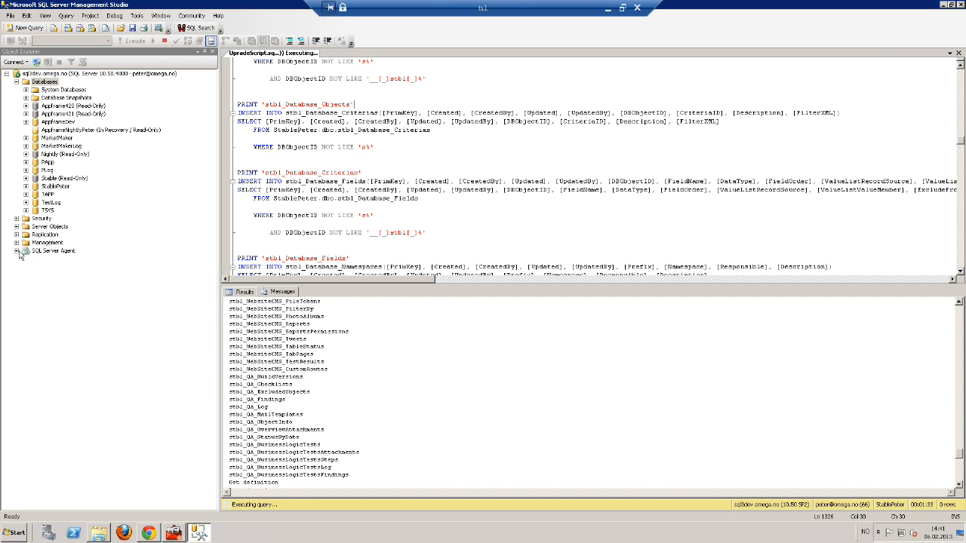
Delete the 'PApp - Apply Permissions and Refresh Views' job from SQL Server Agent Jobs
click(17, 251)
click(26, 259)
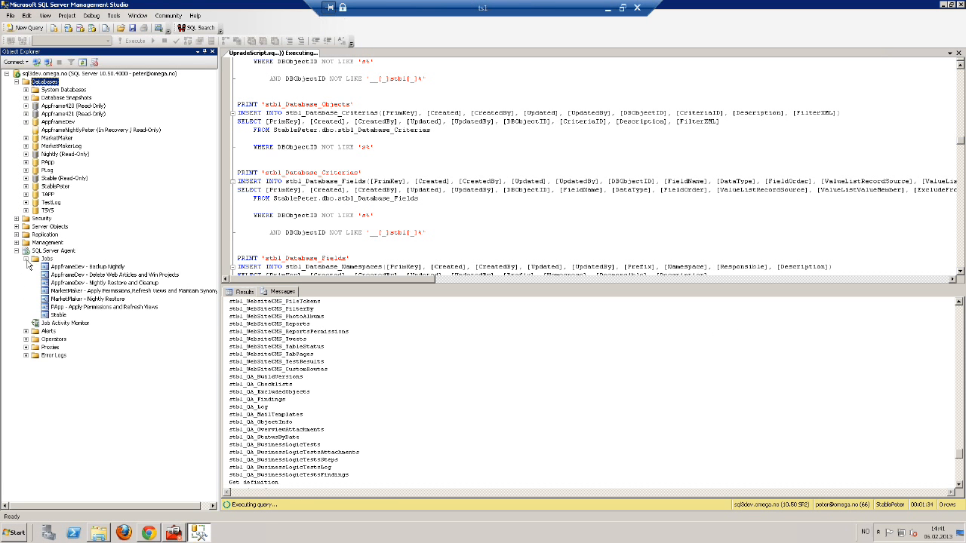
click(103, 307)
key(Delete)
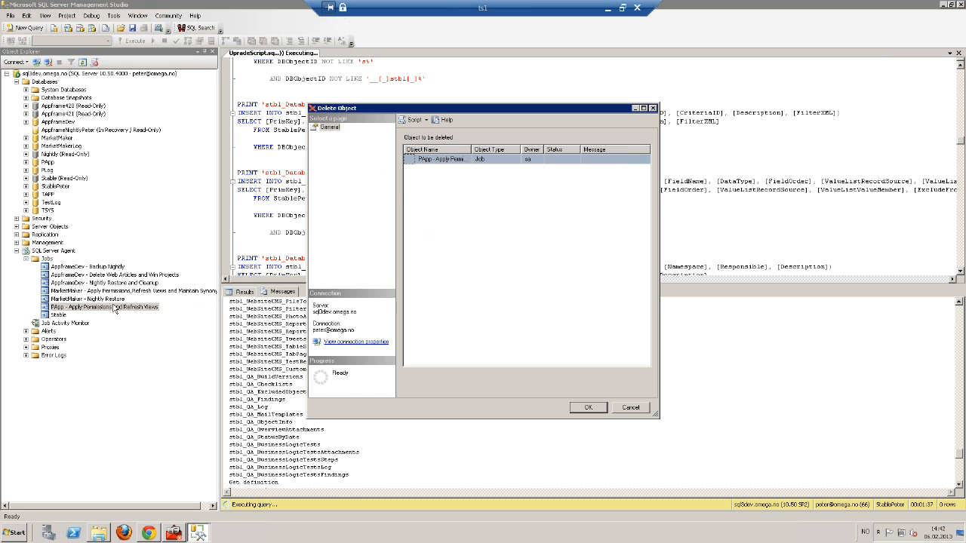
click(583, 407)
drag(958, 455, 961, 485)
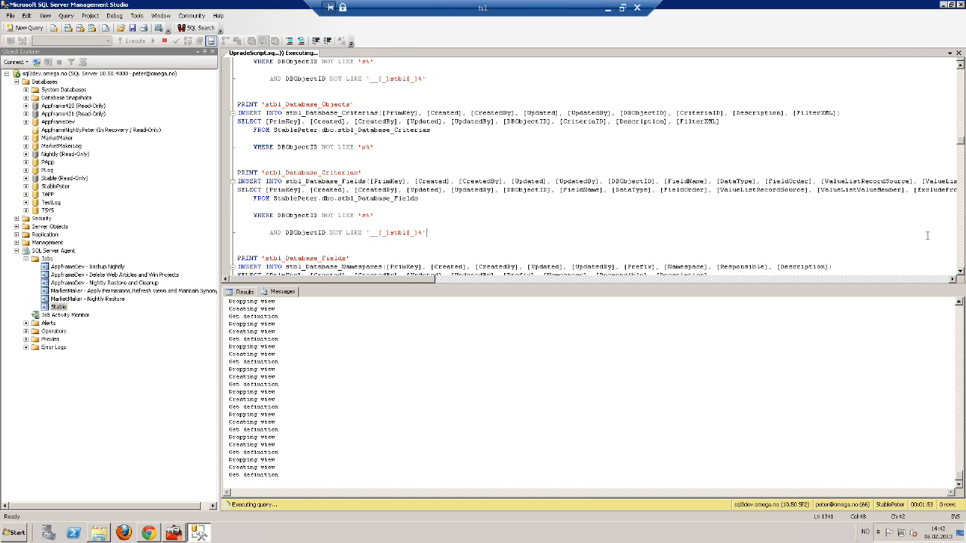
Page through the finished upgrade script and refresh Databases to show AppframeNightlyPeter
key(Page_Down)
key(Page_Down)
key(Page_Down)
key(Page_Down)
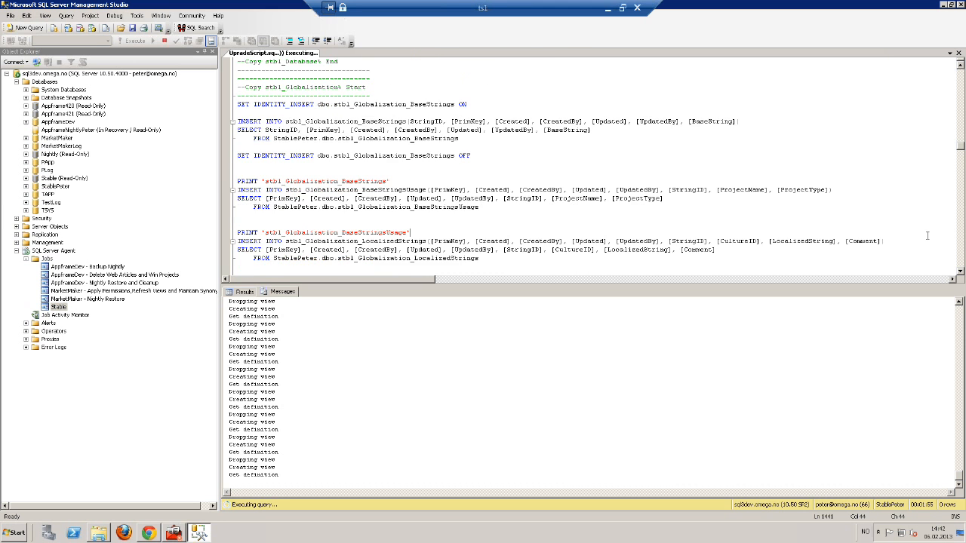
key(Page_Down)
key(Page_Down)
key(Page_Down)
key(Page_Down)
key(Page_Down)
key(Page_Down)
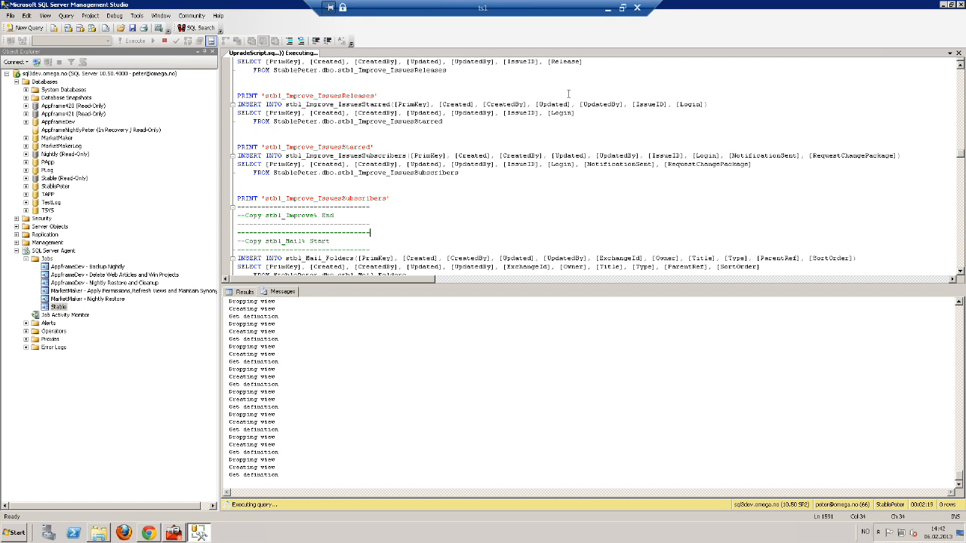
right_click(46, 81)
click(65, 171)
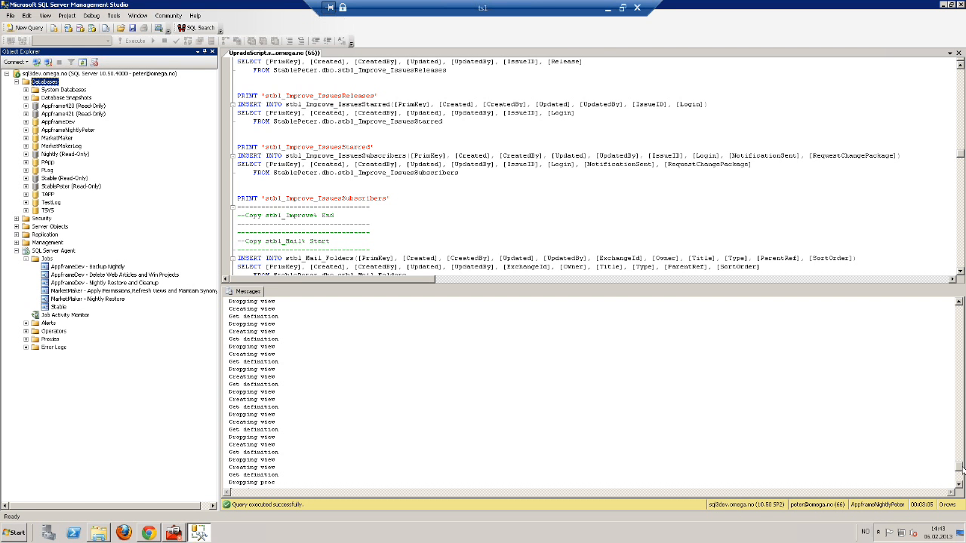
drag(959, 467, 963, 476)
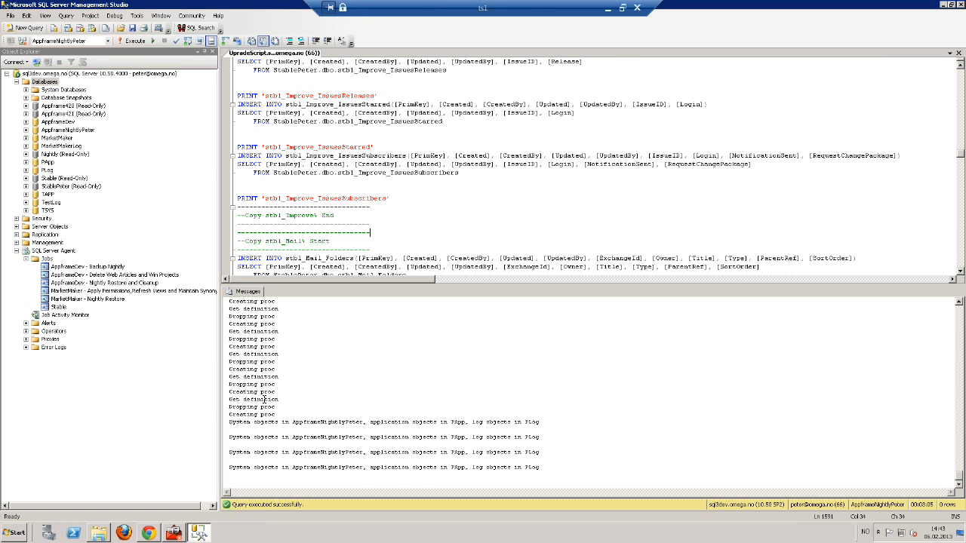
Launch MarketMaker by searching 'mar' from the Start menu
click(24, 534)
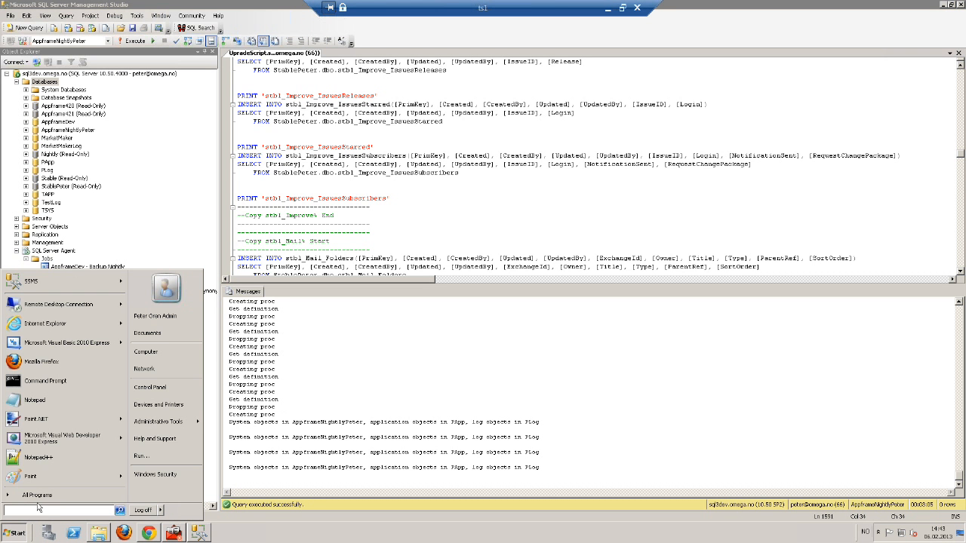
text(mark)
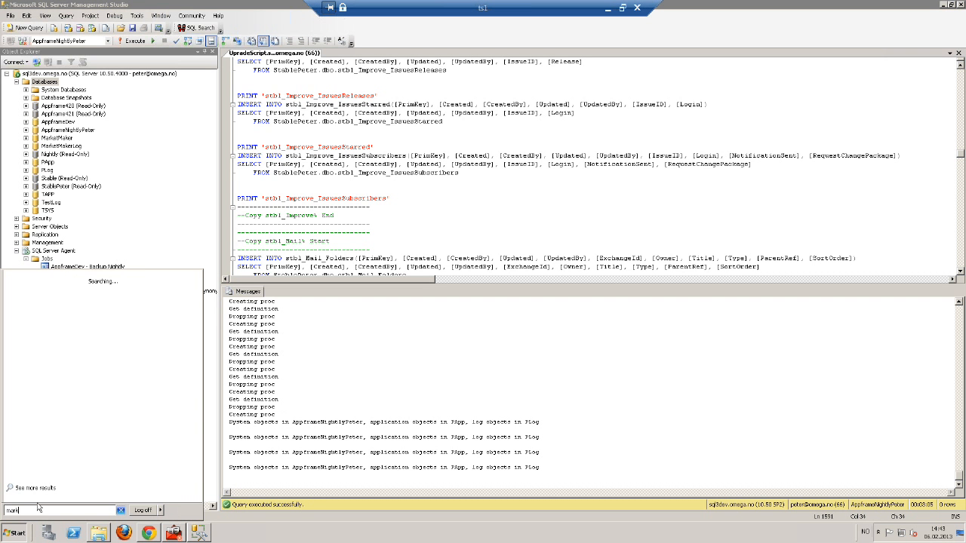
key(Return)
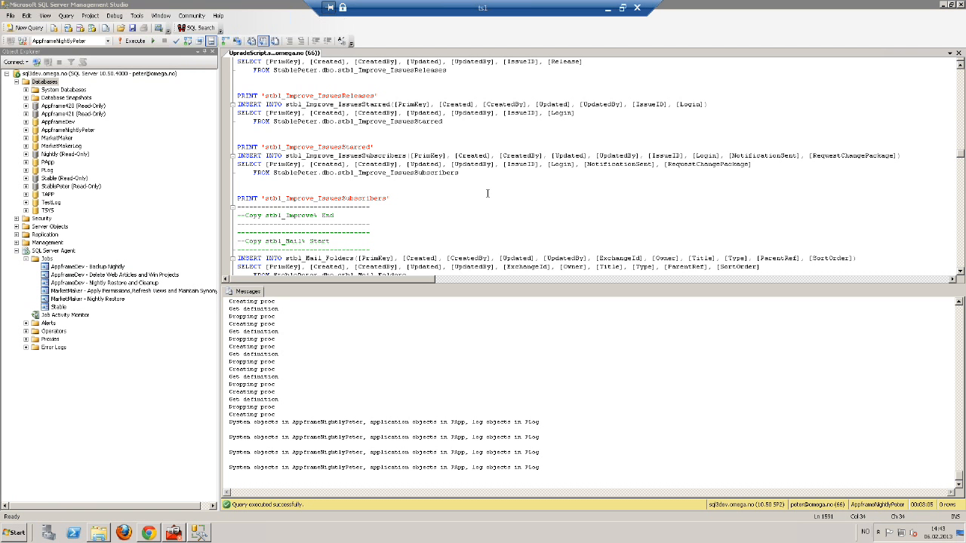
Log in using a (manual) service with Database set to PApp and the account password
click(416, 214)
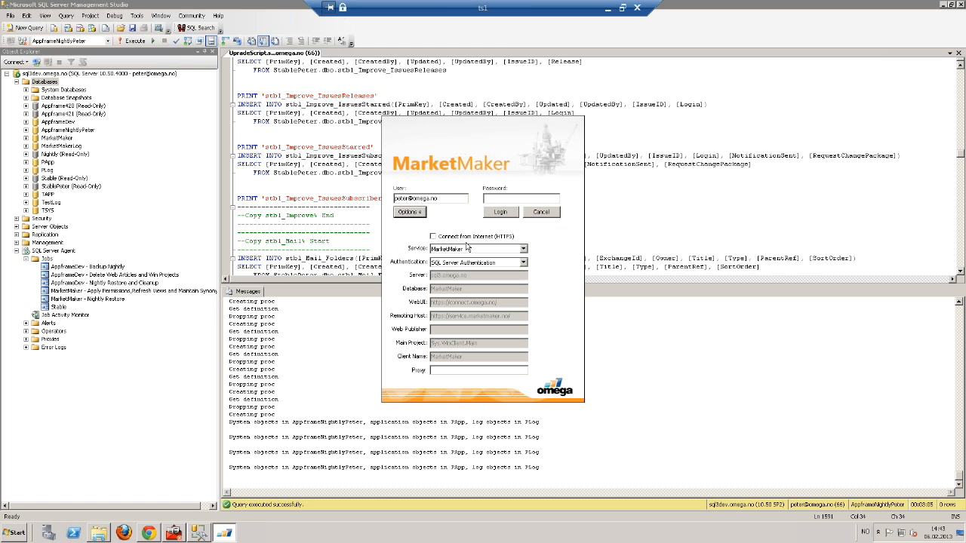
click(477, 249)
click(466, 277)
click(467, 249)
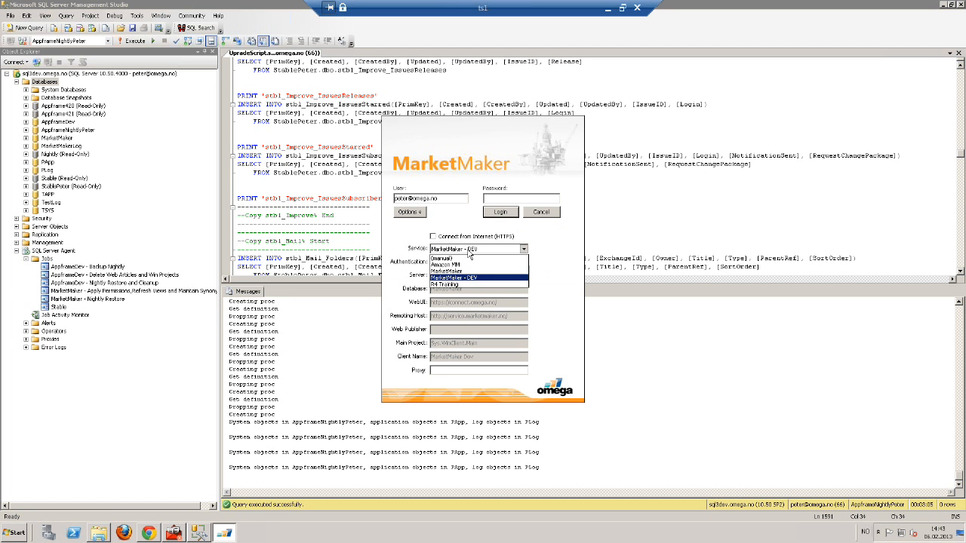
click(463, 258)
key(Tab)
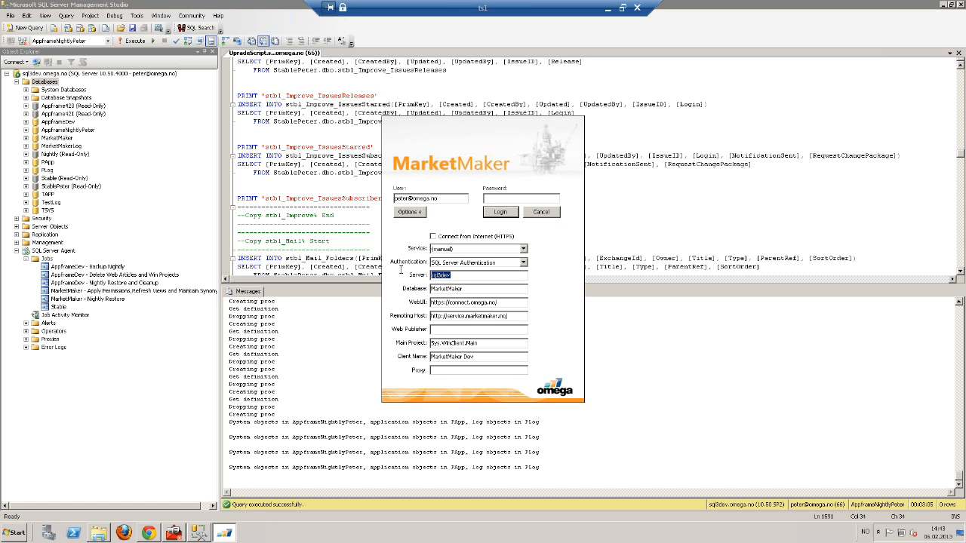
key(Tab)
text(PApp)
click(532, 199)
text(********)
key(Return)
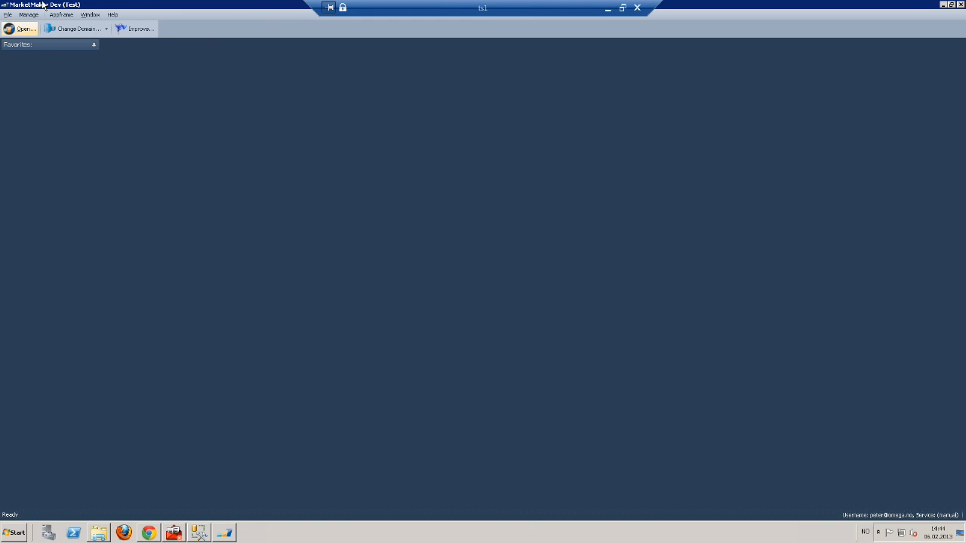
Open the Sys.WinClient.LoginBuilder assembly from Win Projects filtered by 'login', then close MarketMaker
click(61, 14)
click(75, 27)
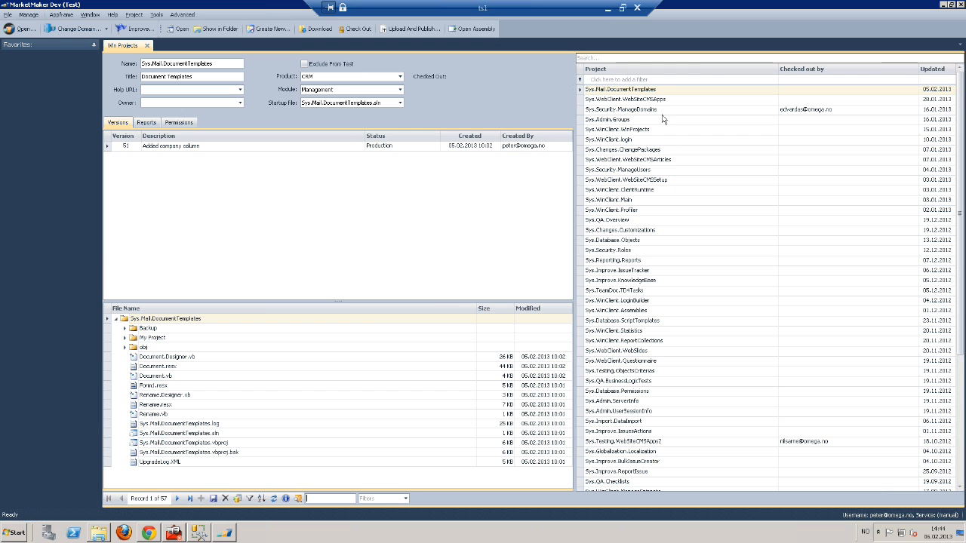
click(712, 80)
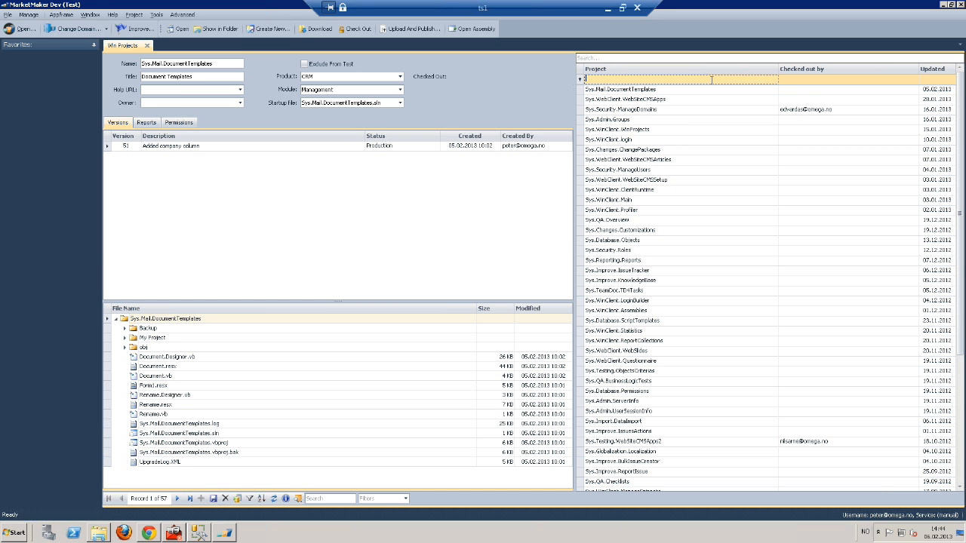
text(login)
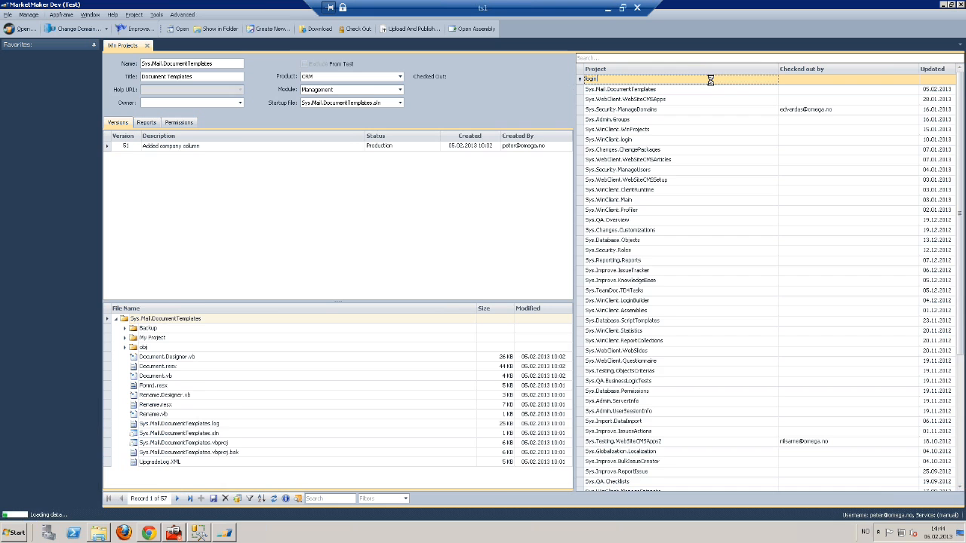
click(645, 98)
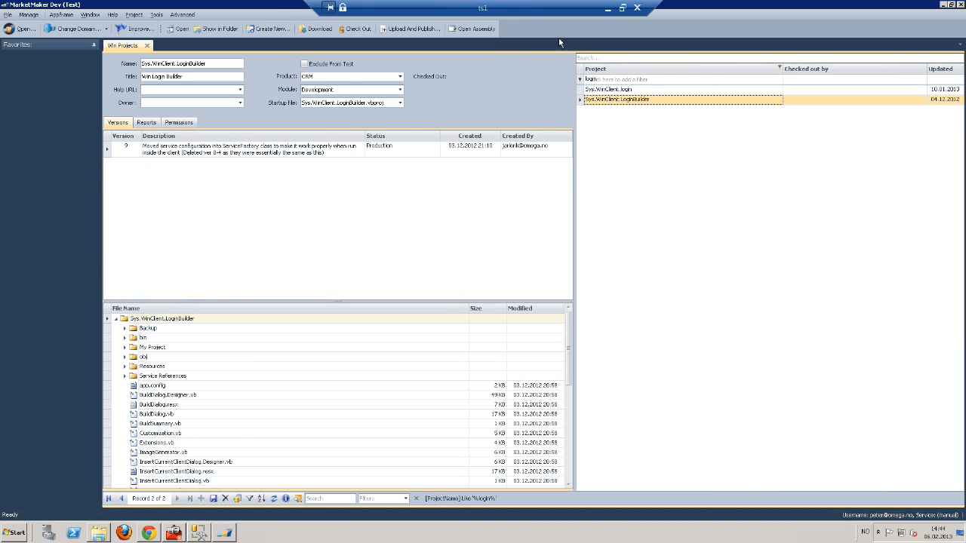
click(477, 29)
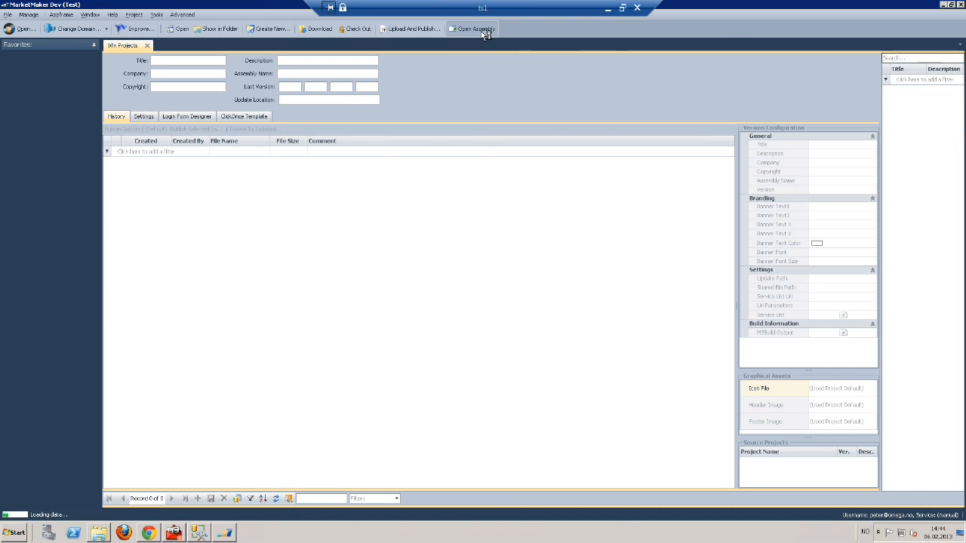
double_click(749, 9)
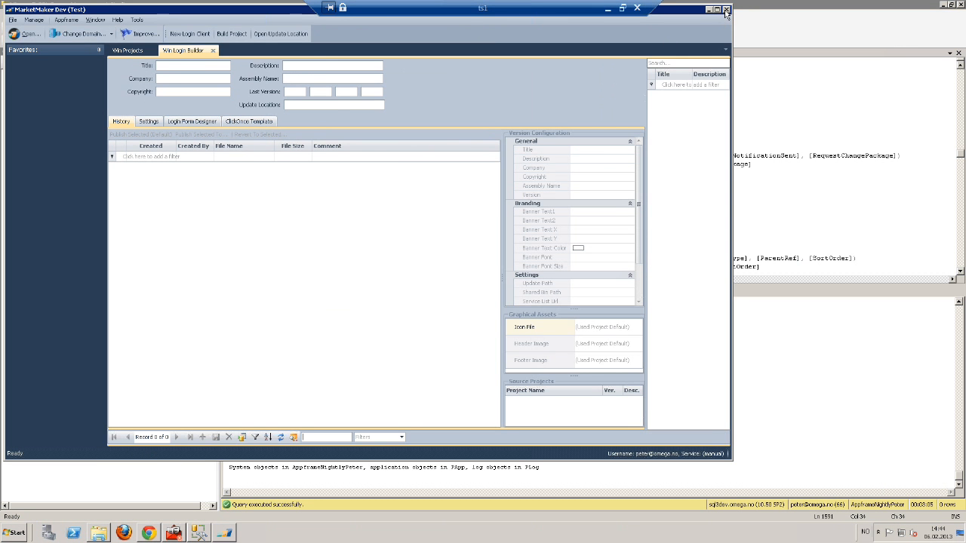
click(726, 10)
Relaunch MarketMaker by searching 'mar' from the Start menu
click(18, 533)
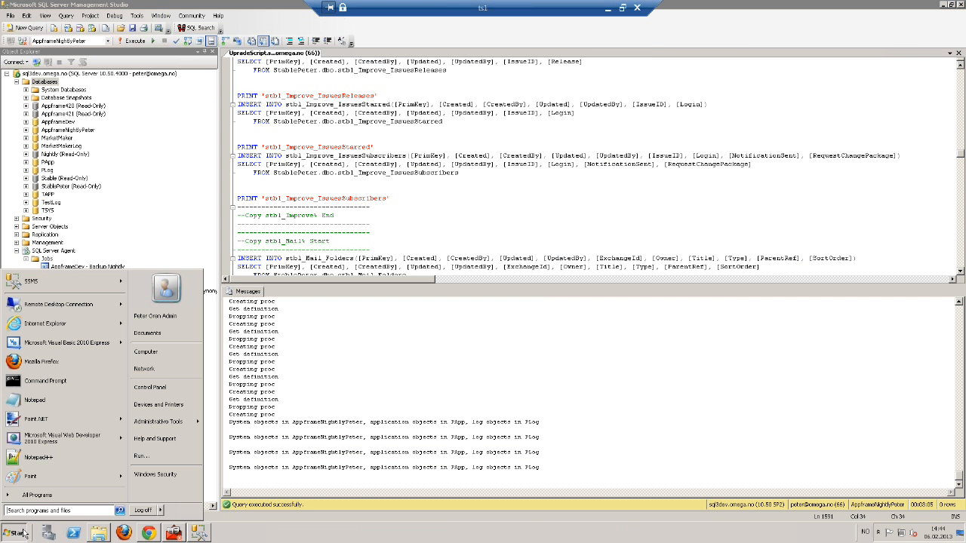
text(mark)
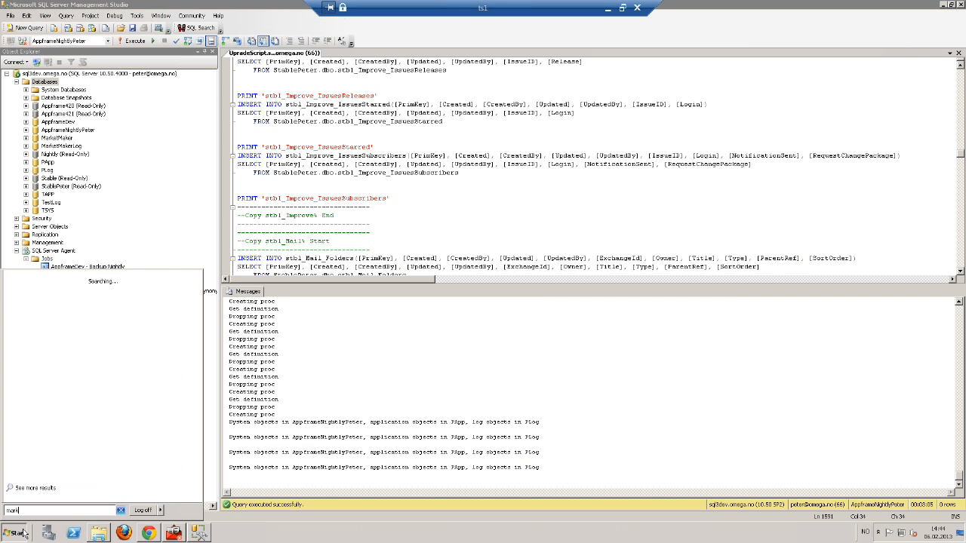
key(Return)
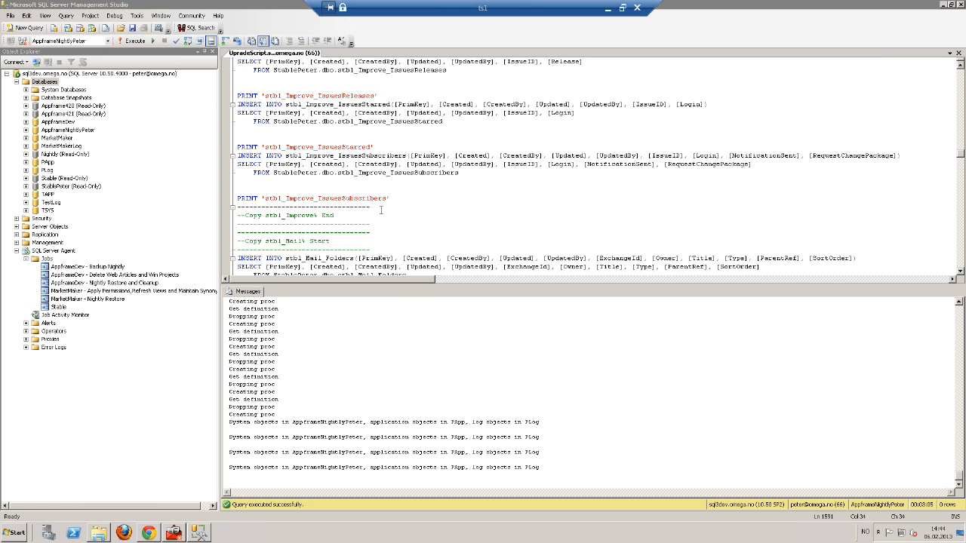
Log in on the MarketMaker - DEV service with the account password
click(418, 213)
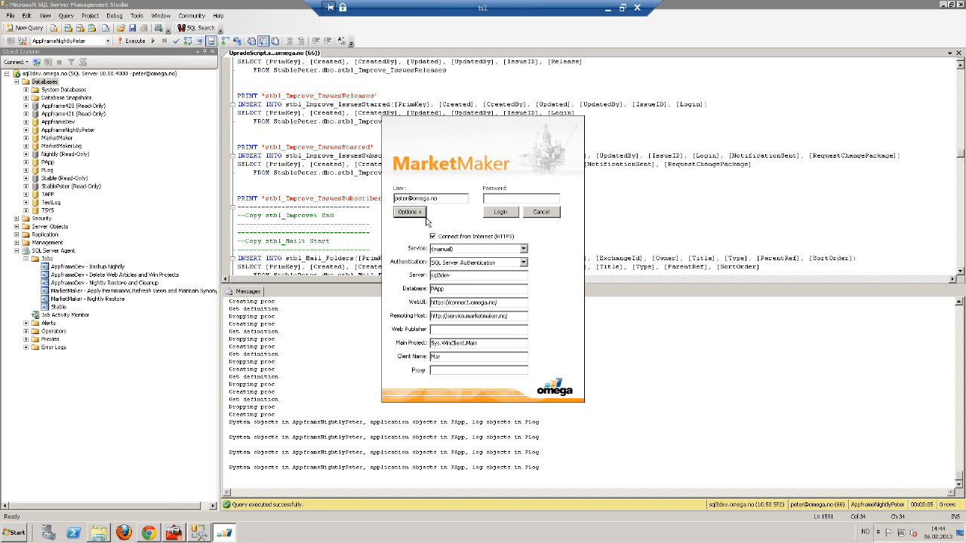
click(512, 250)
click(485, 276)
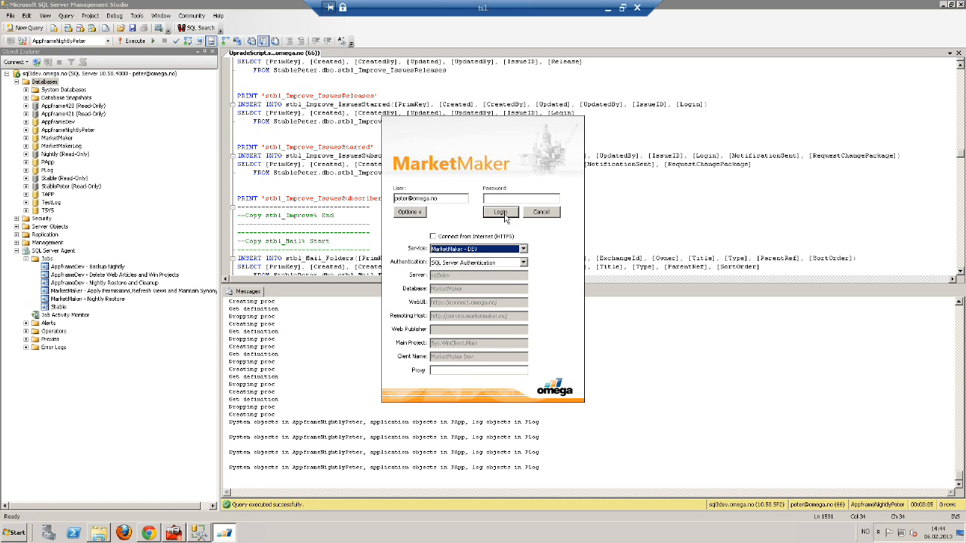
click(509, 198)
text(********)
key(Return)
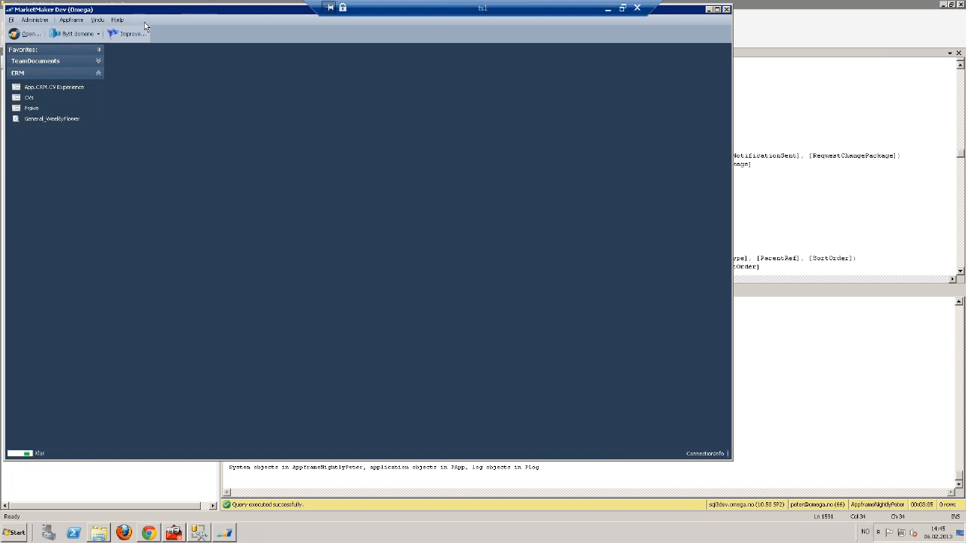
Open the LoginBuilder assembly from Win Projects filtered to 'loginb'
click(72, 20)
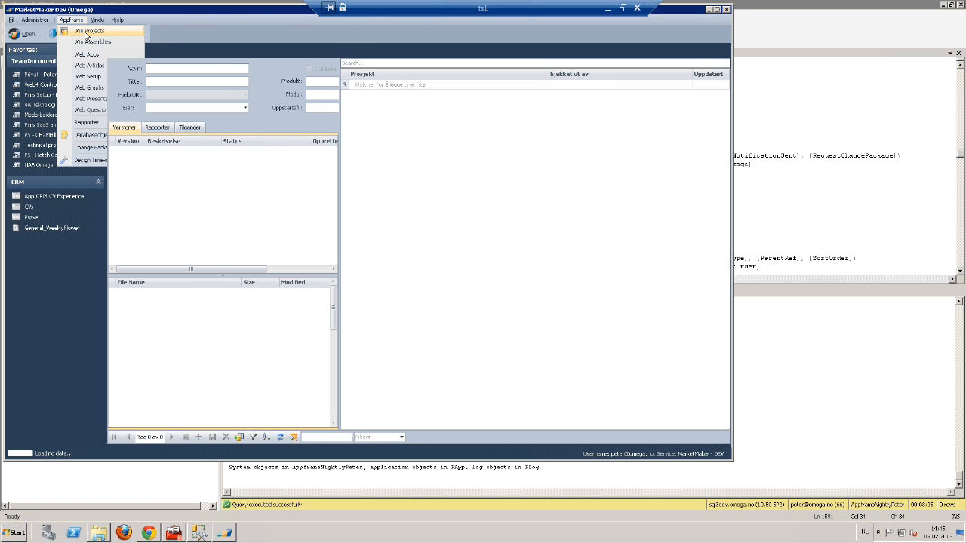
key(Return)
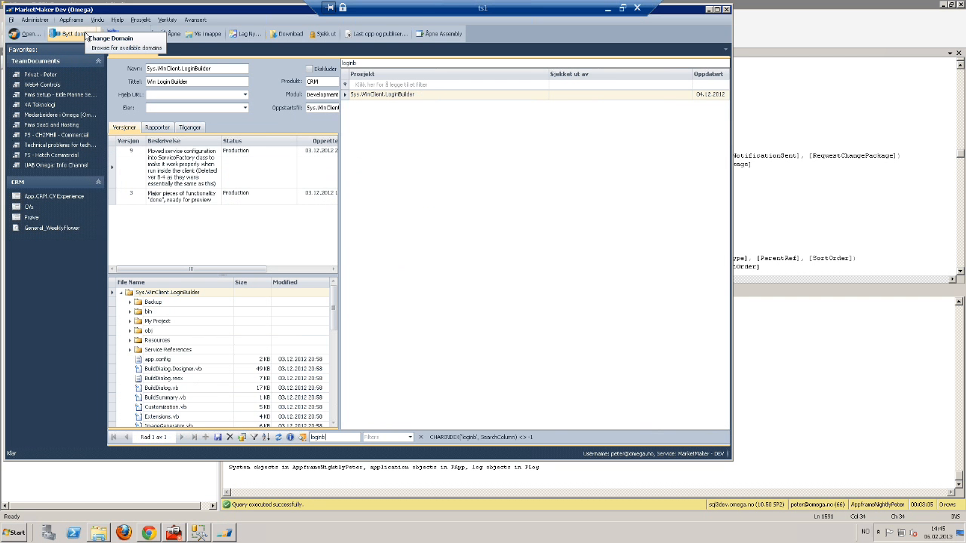
click(446, 34)
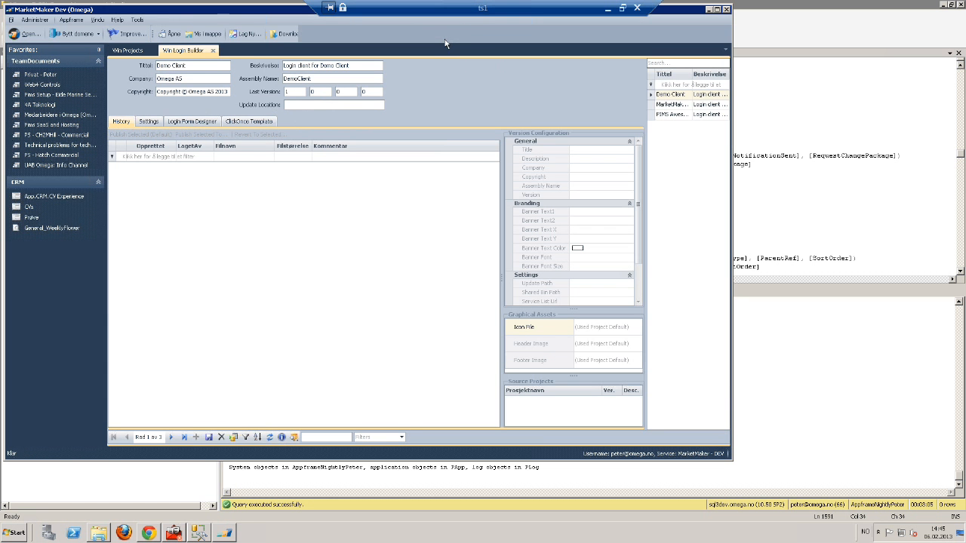
Maximize the Win Login Builder window and widen the login client list to show all descriptions
drag(276, 13, 399, 57)
double_click(400, 59)
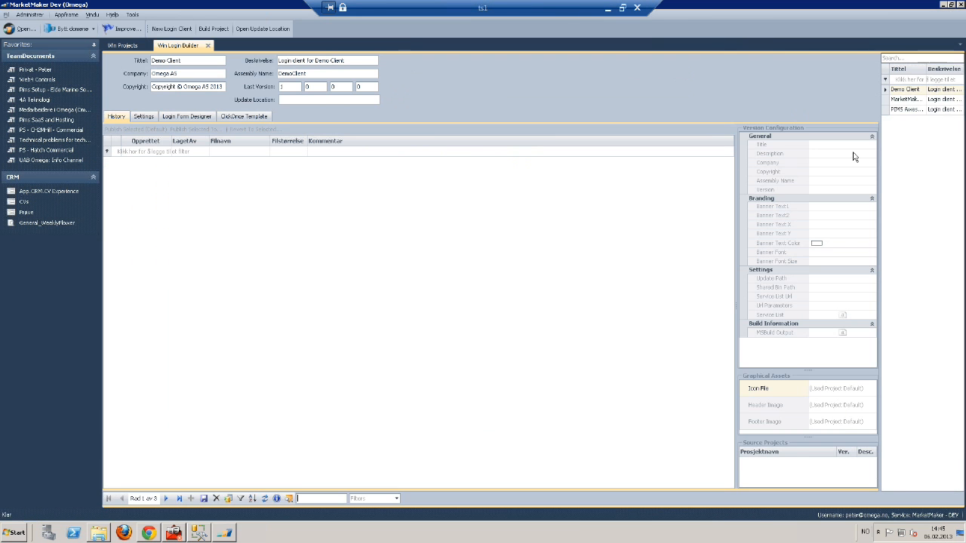
drag(878, 142, 754, 145)
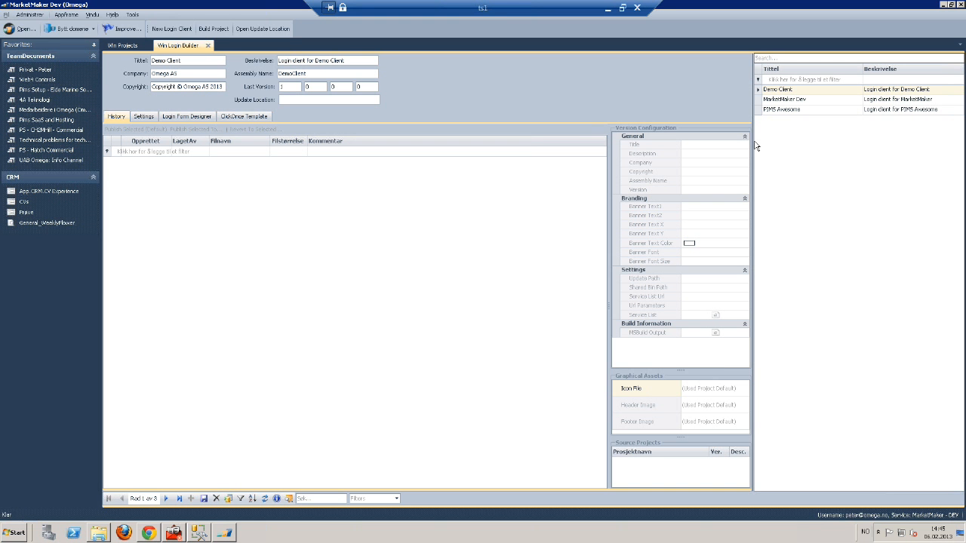
click(782, 104)
click(146, 119)
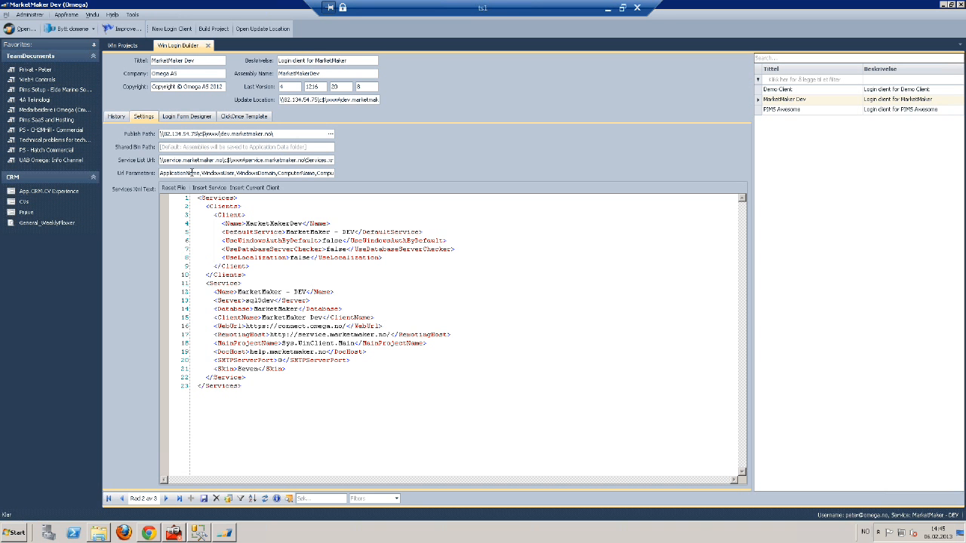
click(190, 118)
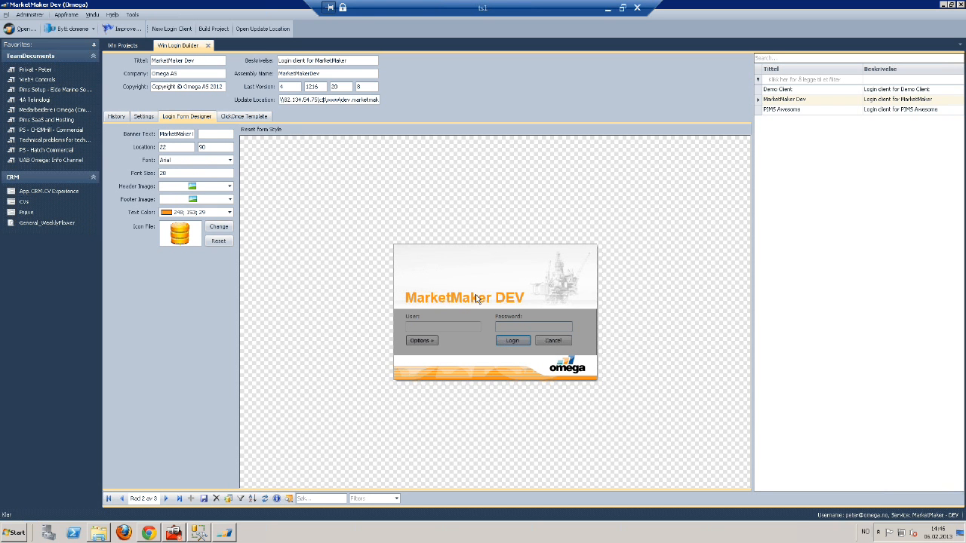
click(249, 116)
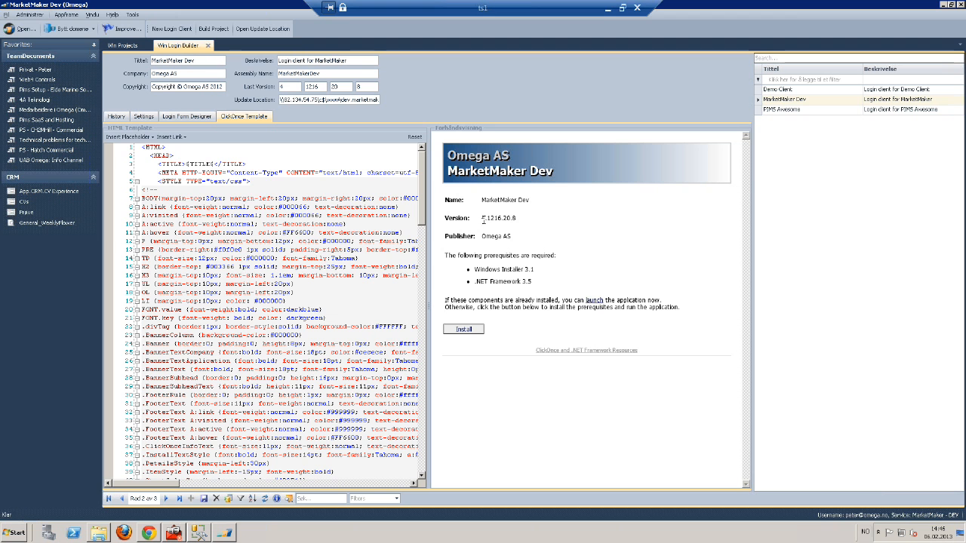
click(251, 197)
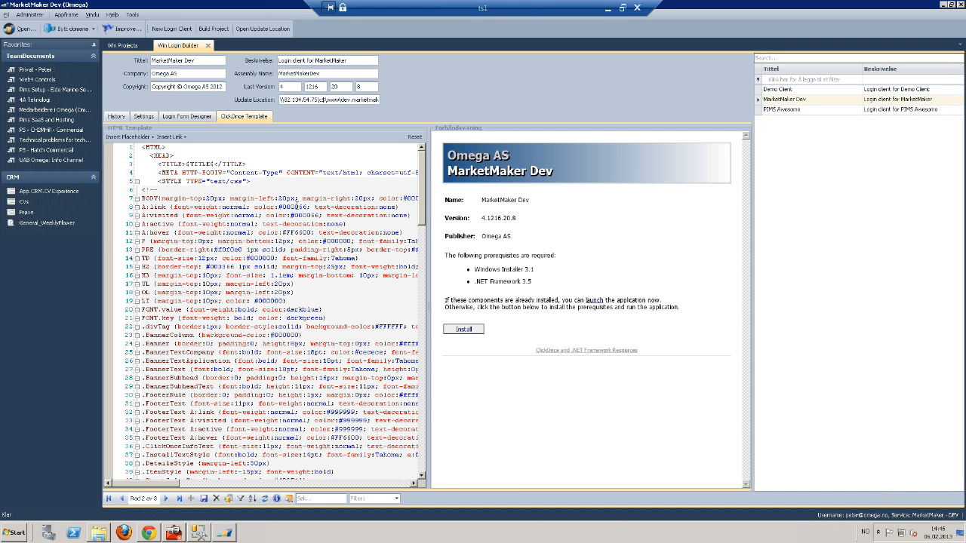
click(214, 29)
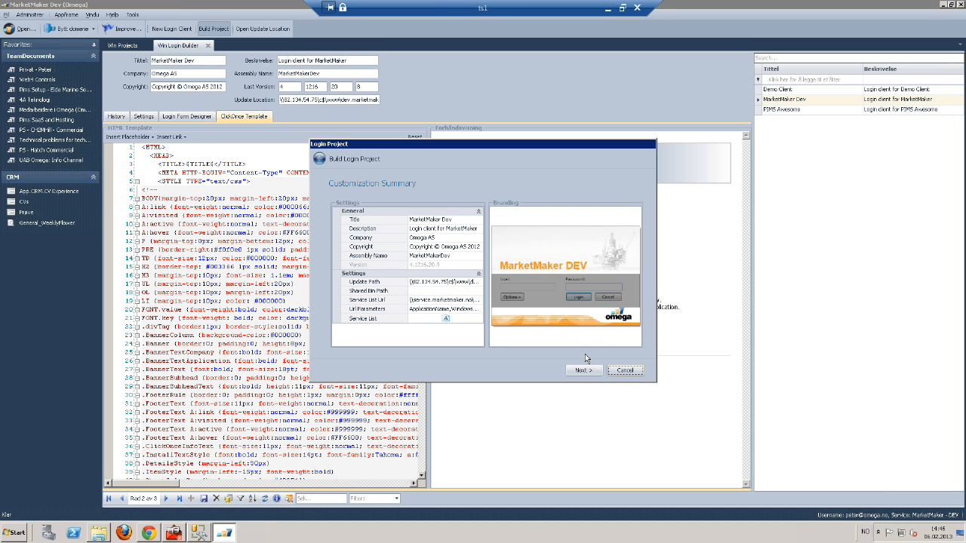
click(633, 369)
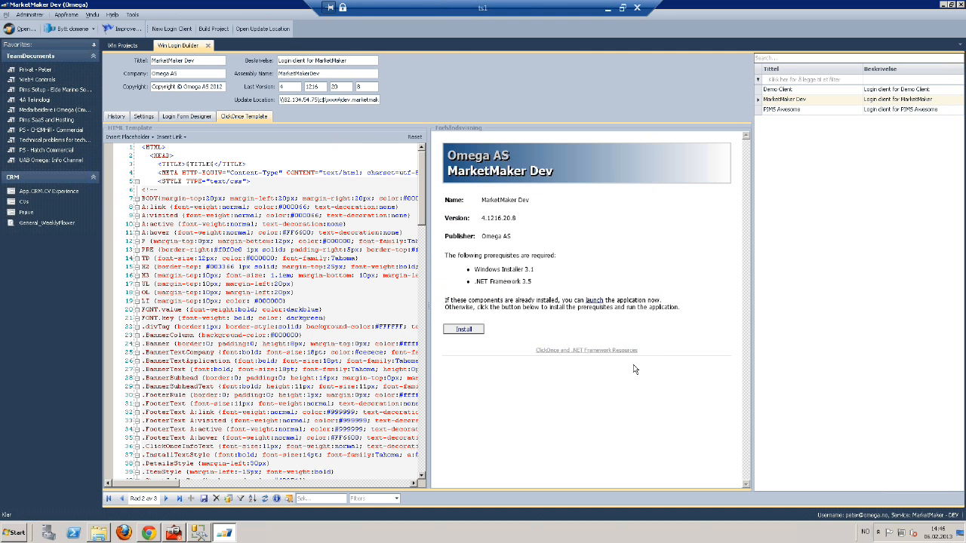
click(608, 12)
Open the upgrade's web4 folder and then its WebSite subfolder
double_click(337, 132)
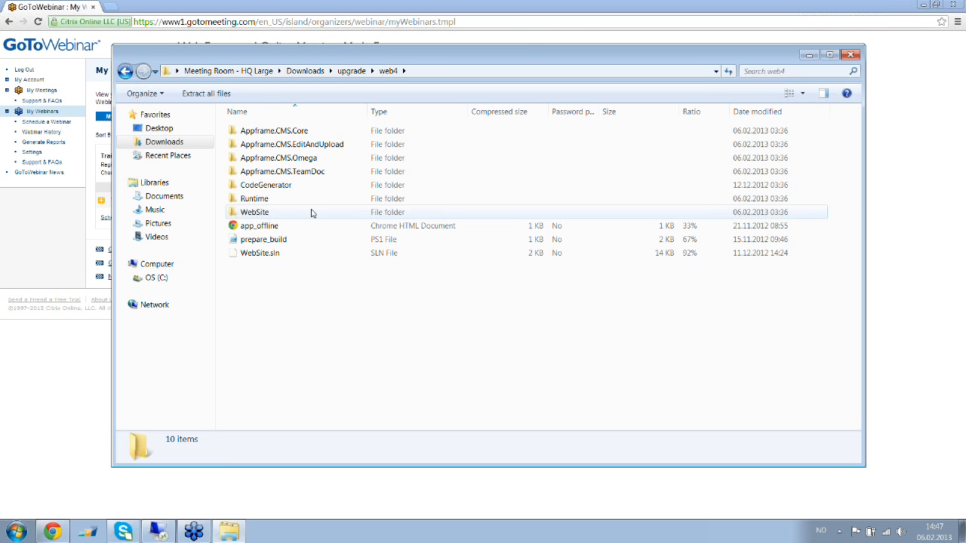
double_click(254, 212)
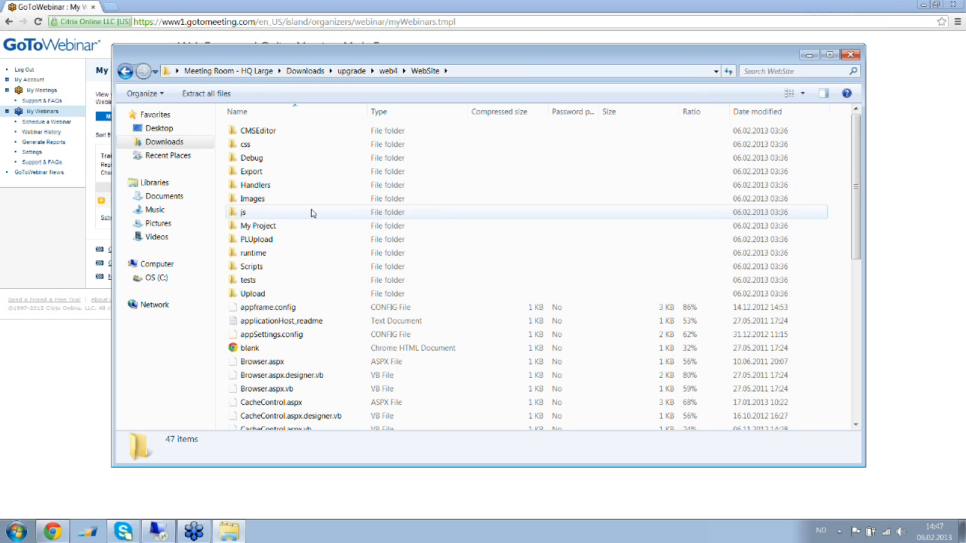
Scroll through the WebSite file list, then bring Chrome's GoToWebinar My Webinars page to the front
scroll(332, 218, down, 4)
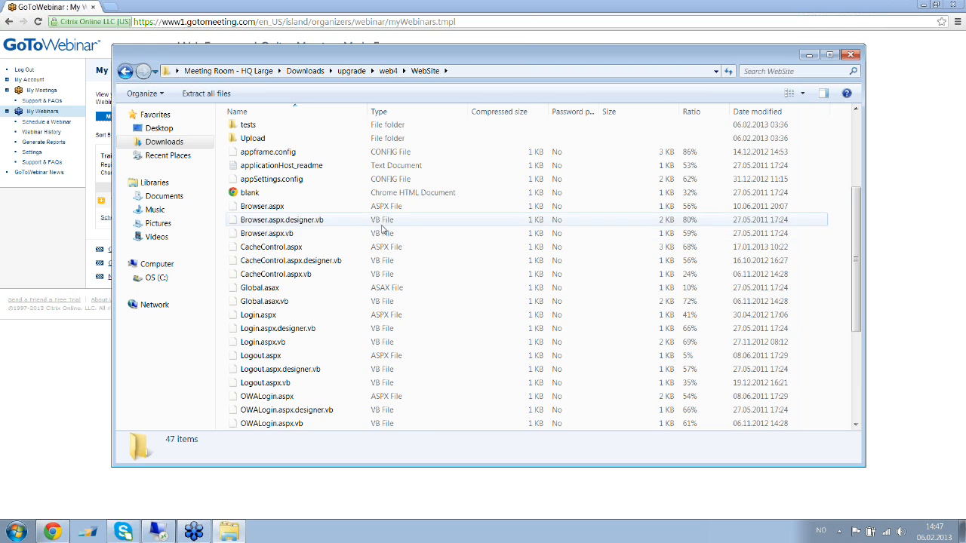
scroll(377, 226, up, 4)
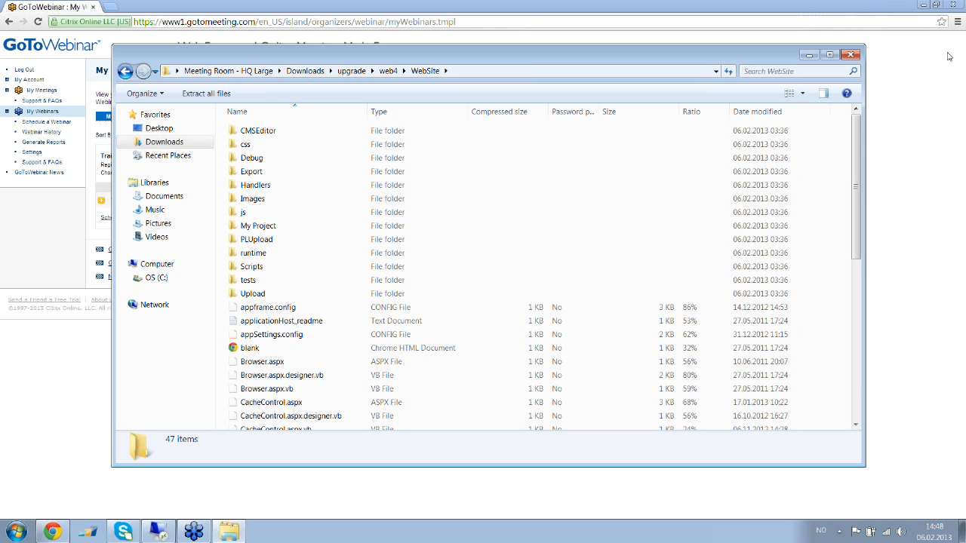
click(961, 28)
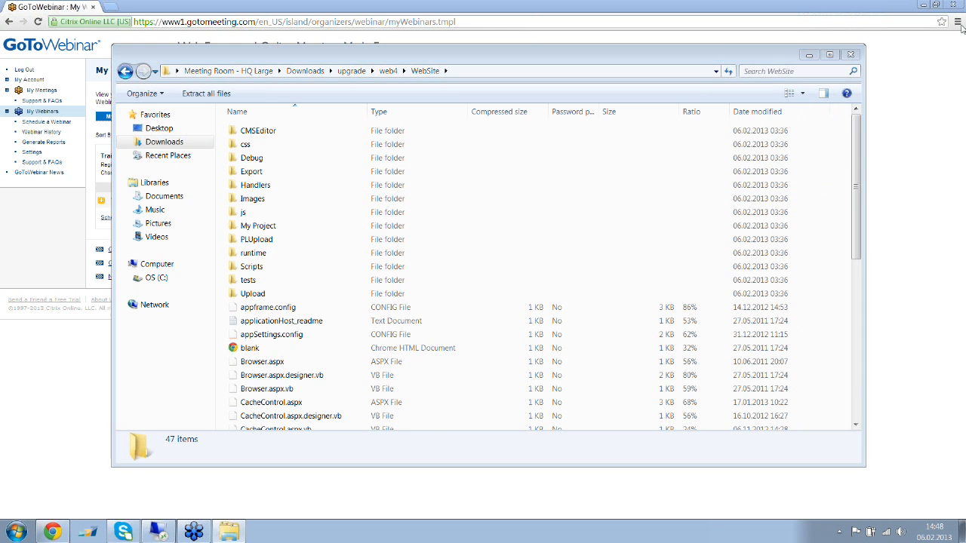
click(840, 162)
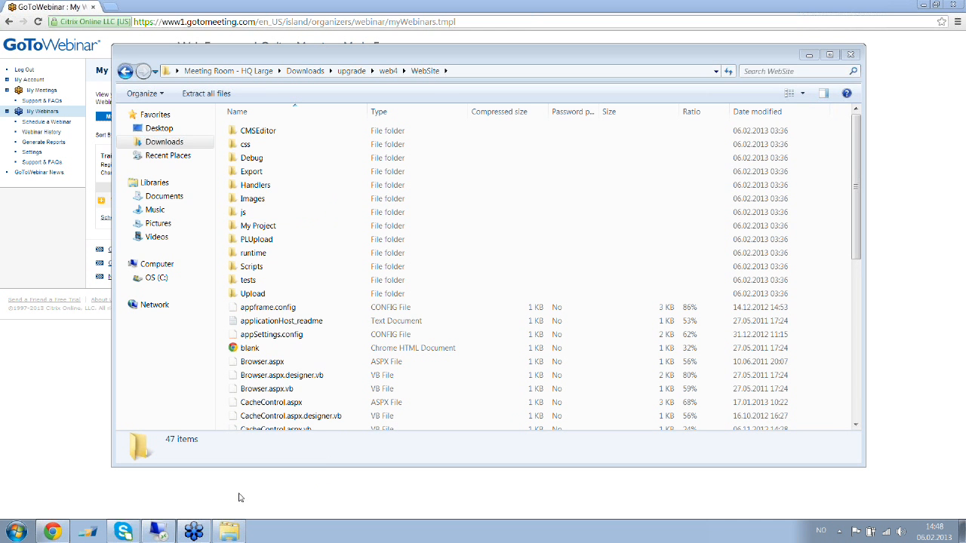
mouse_move(55, 530)
click(62, 508)
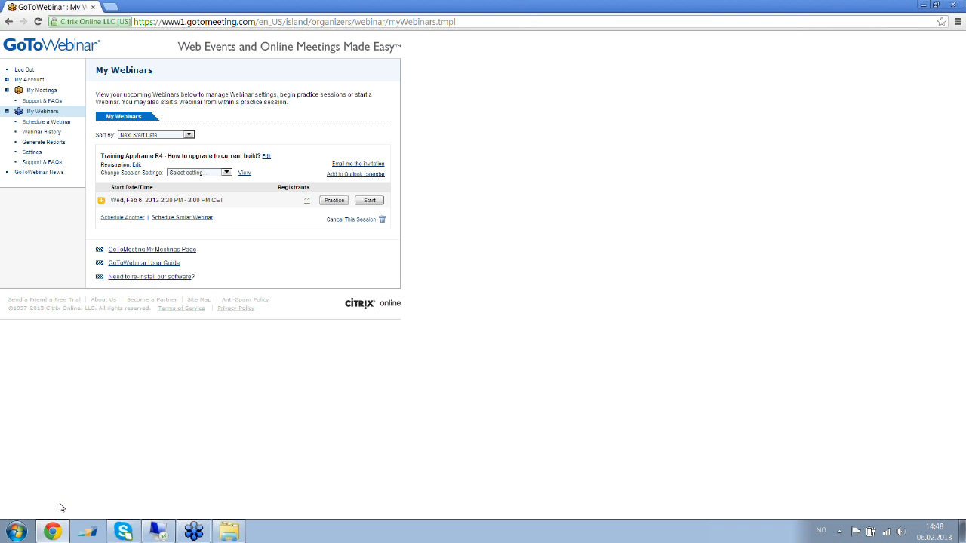
In Chrome's upgrader tab, switch the demo record from Upgrade to a New install
click(158, 532)
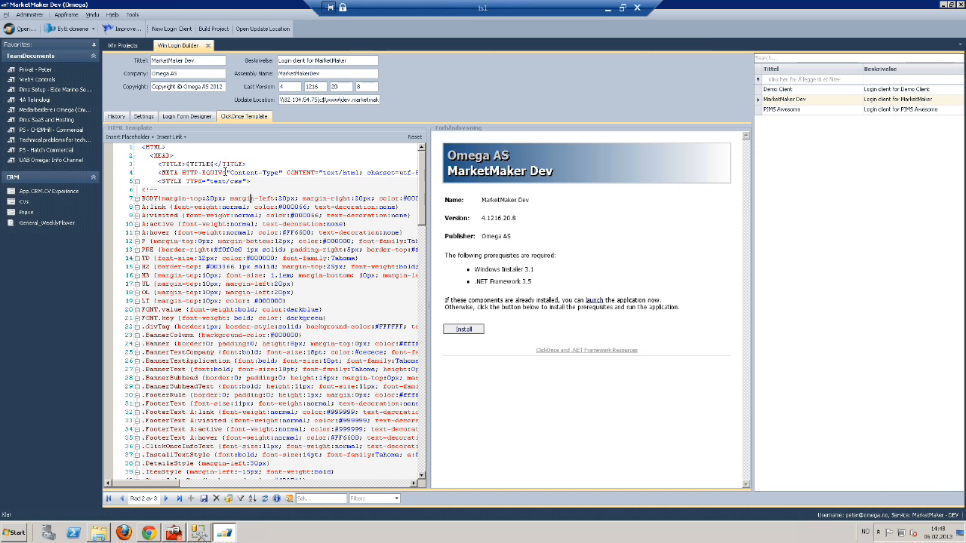
click(148, 533)
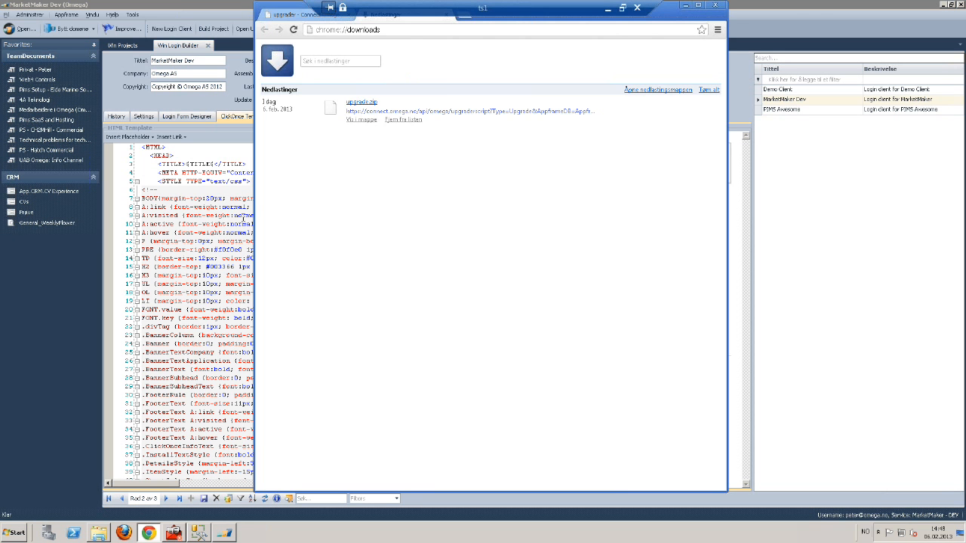
click(320, 18)
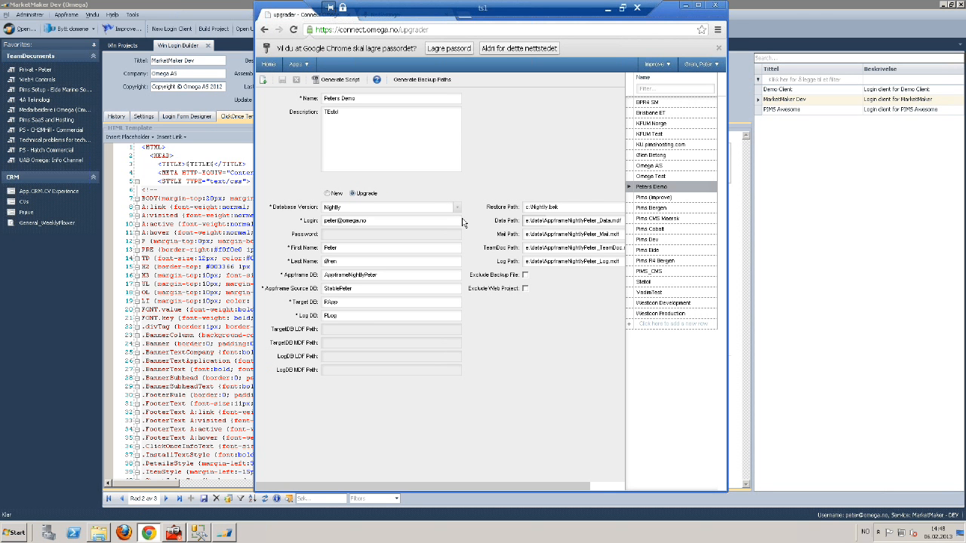
click(457, 207)
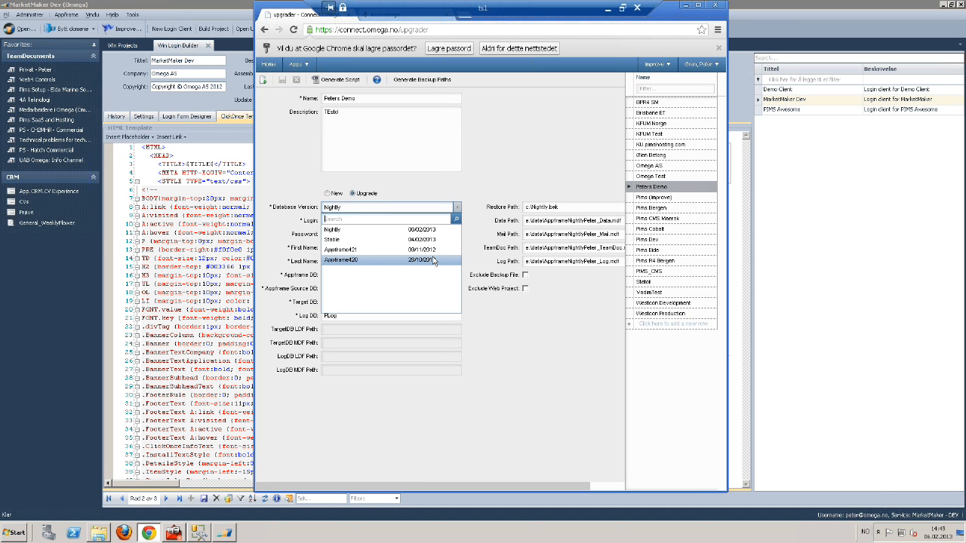
click(571, 149)
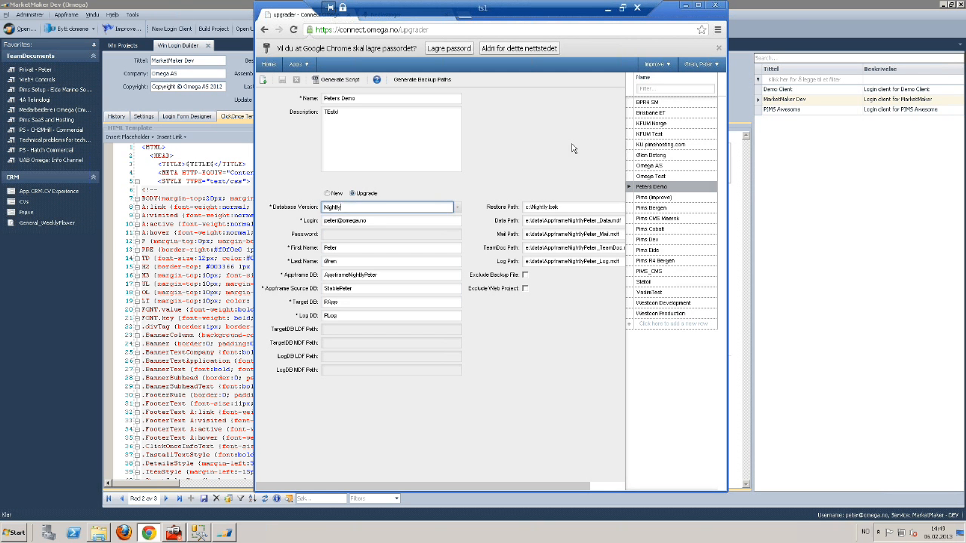
click(329, 194)
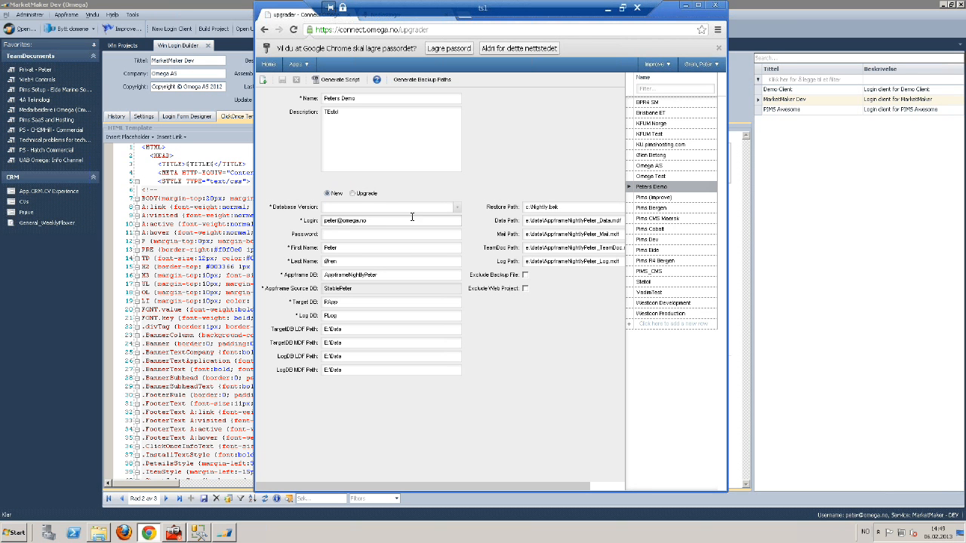
Set Database Version to Nightly and rename the Appframe DB to NewAppframe
click(457, 207)
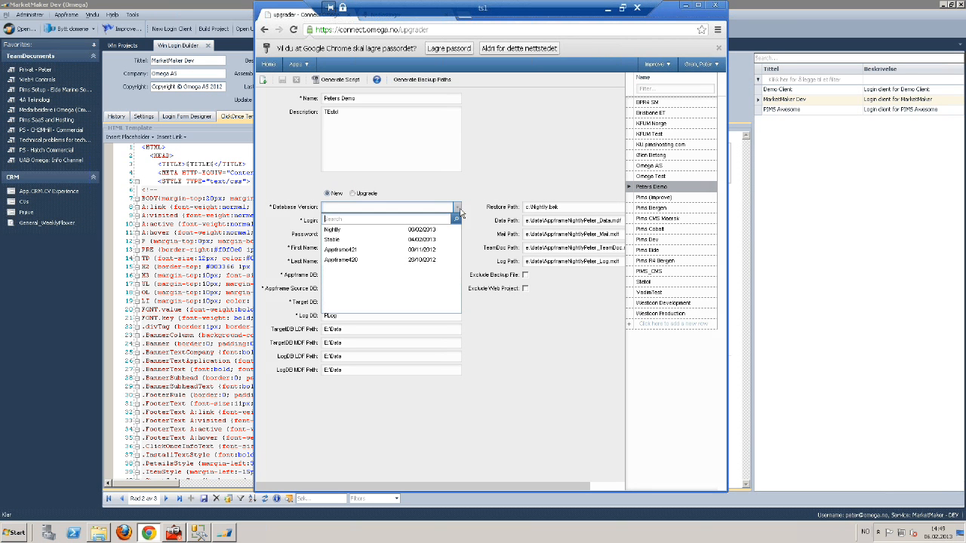
click(423, 231)
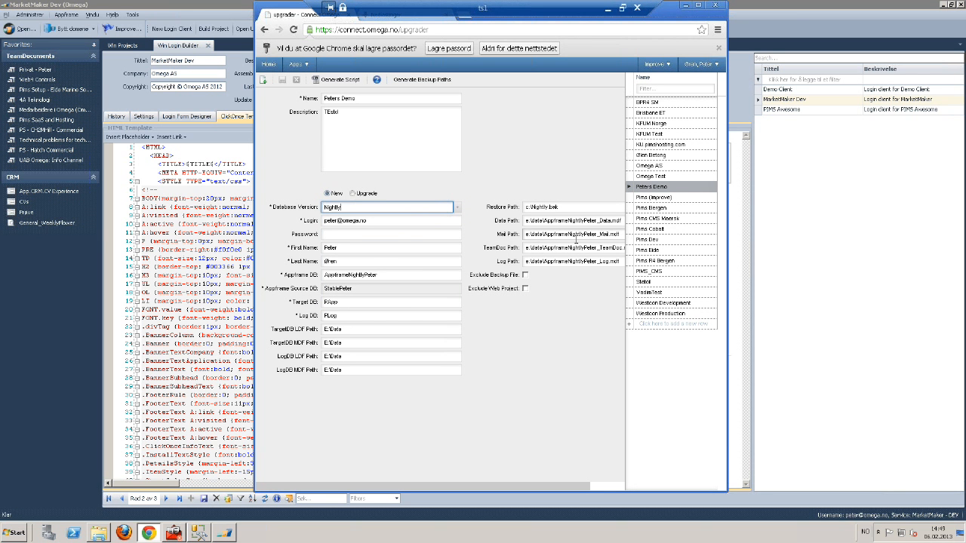
double_click(391, 275)
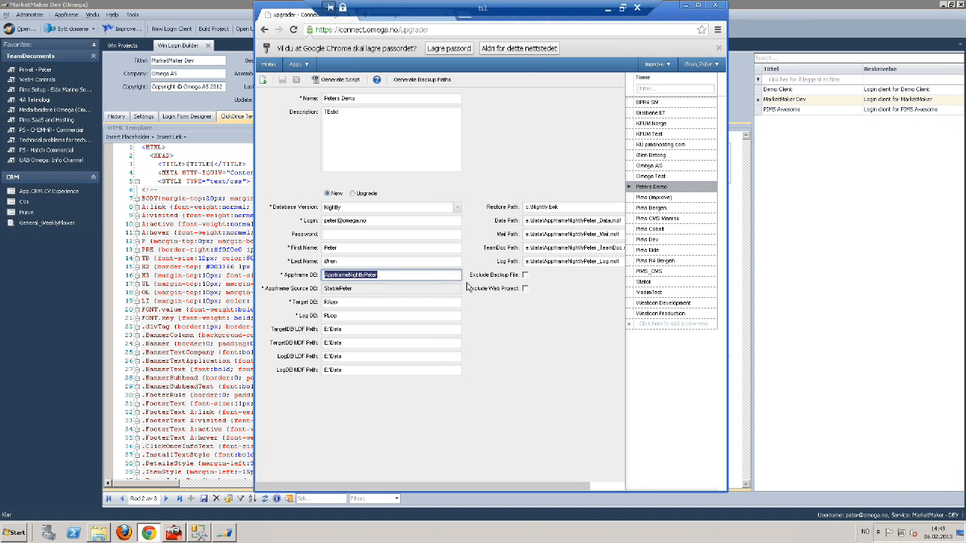
text(NewAppfra)
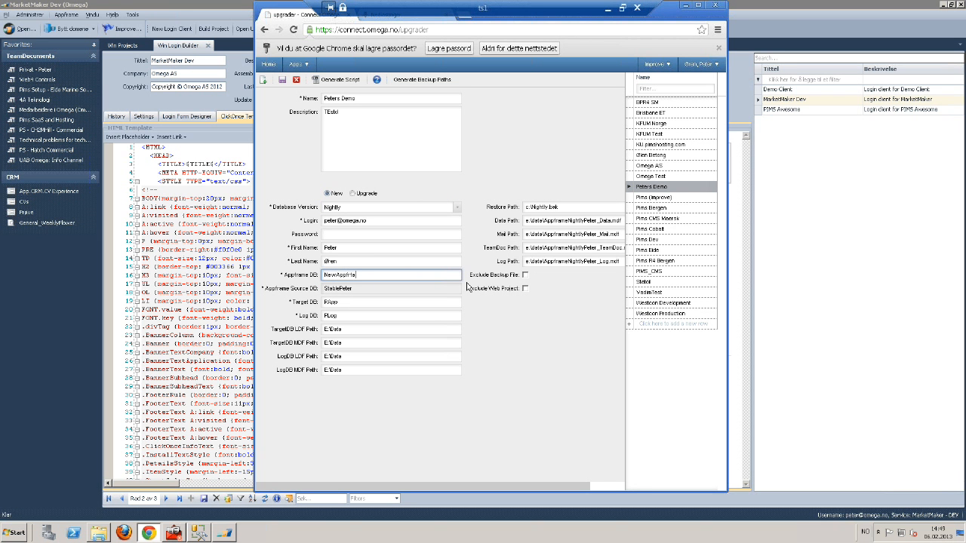
text(me)
click(355, 306)
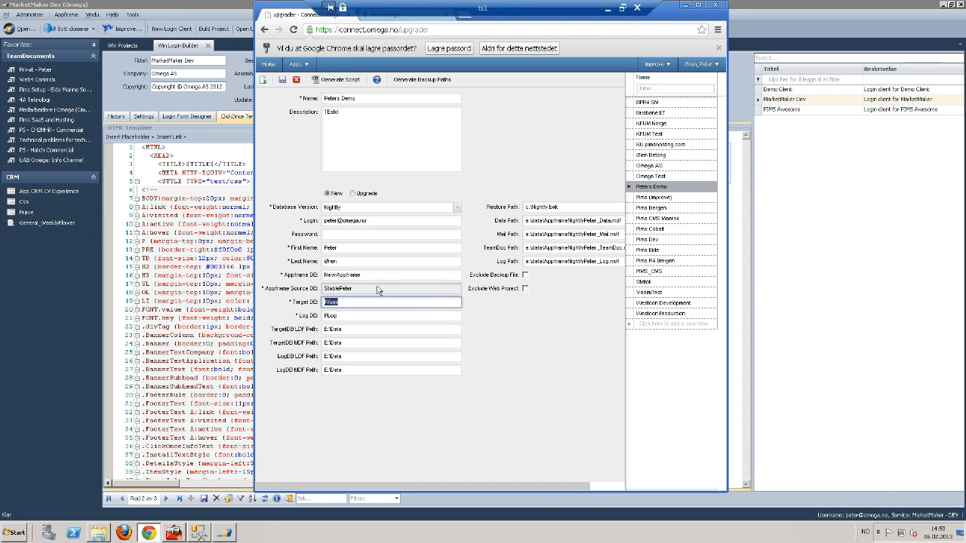
Keep the unsaved edits at the page-reload prompt and save the record
click(350, 289)
drag(351, 288, 317, 288)
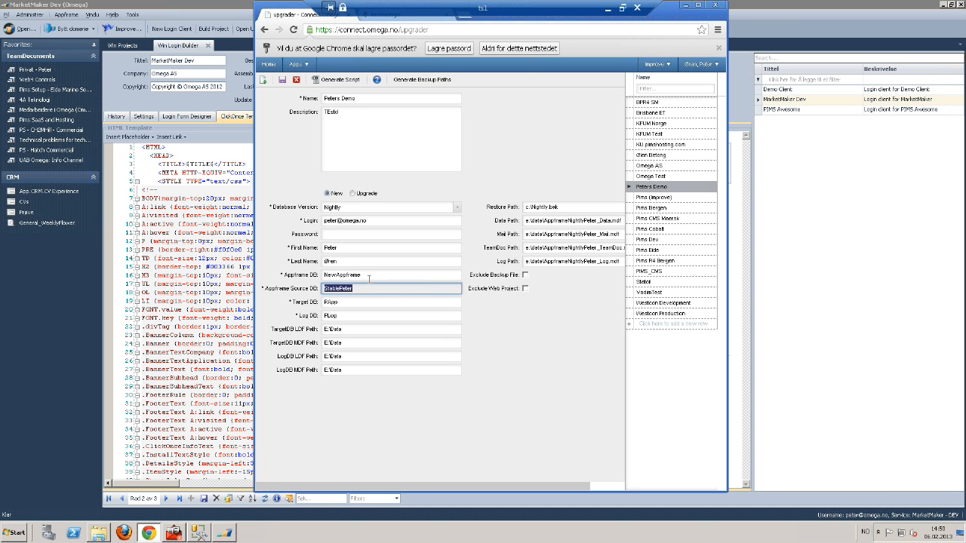
key(F5)
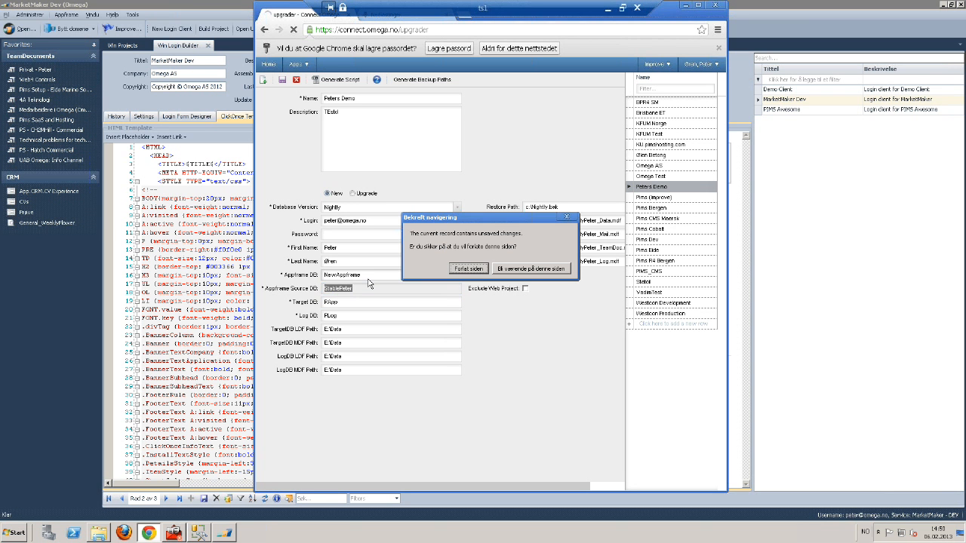
click(566, 217)
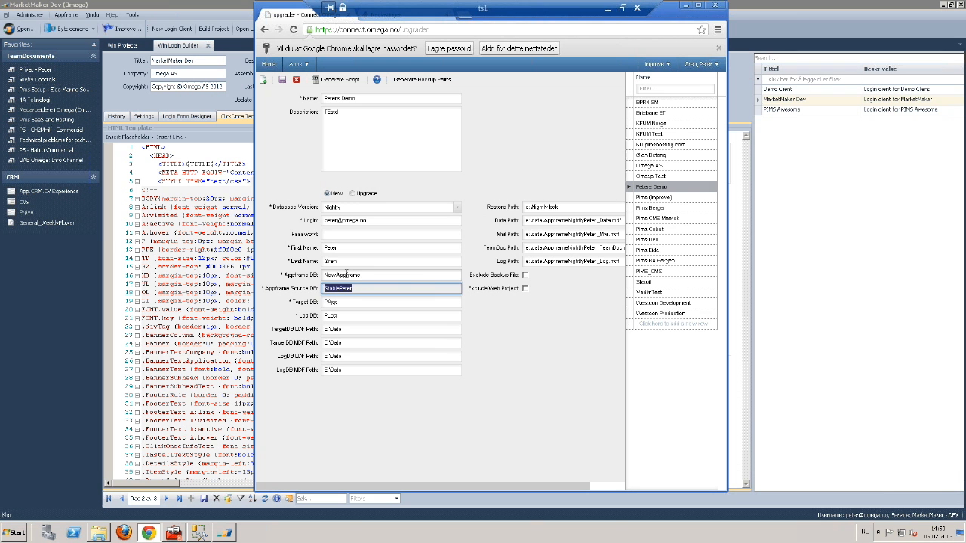
click(281, 79)
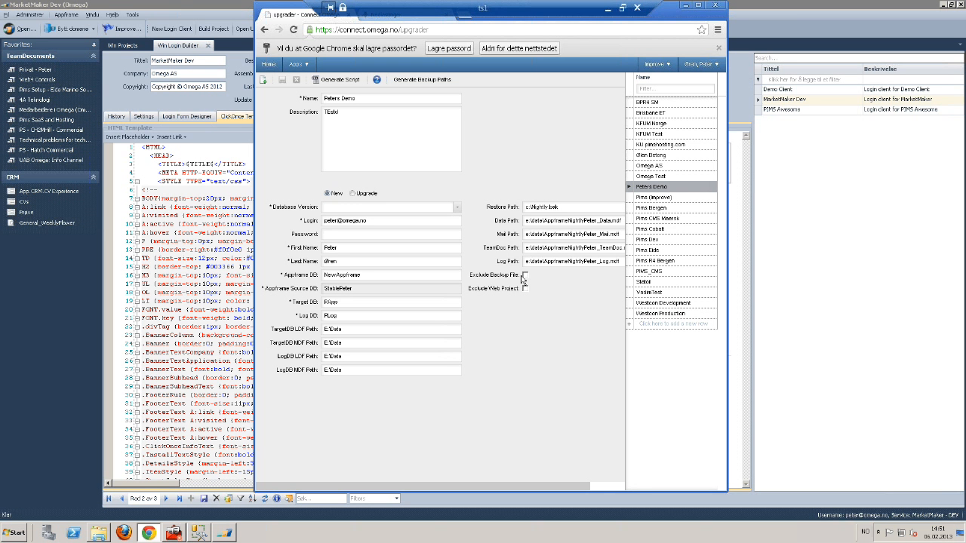
Choose Nightly, enable both Exclude options (backup file, web project), and fill in the Password field
click(455, 207)
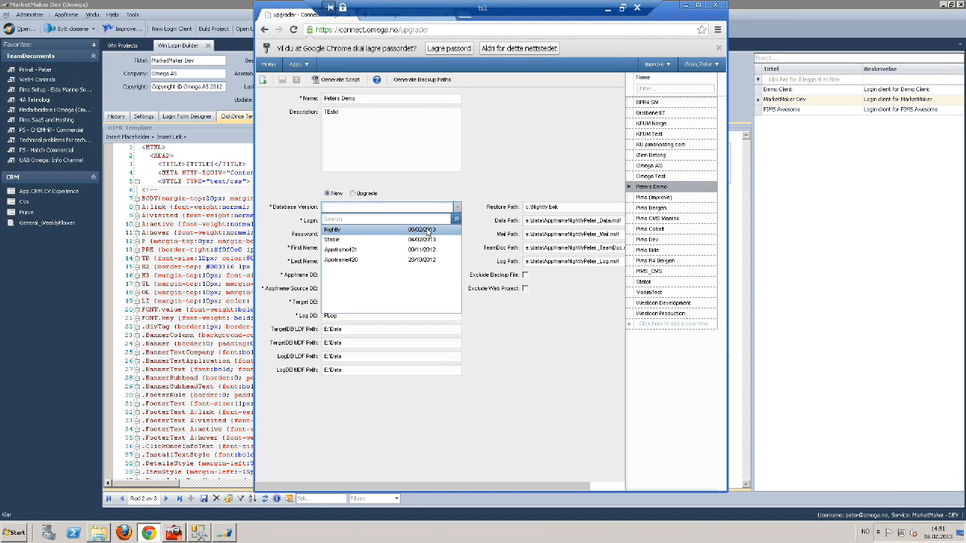
click(426, 231)
click(420, 234)
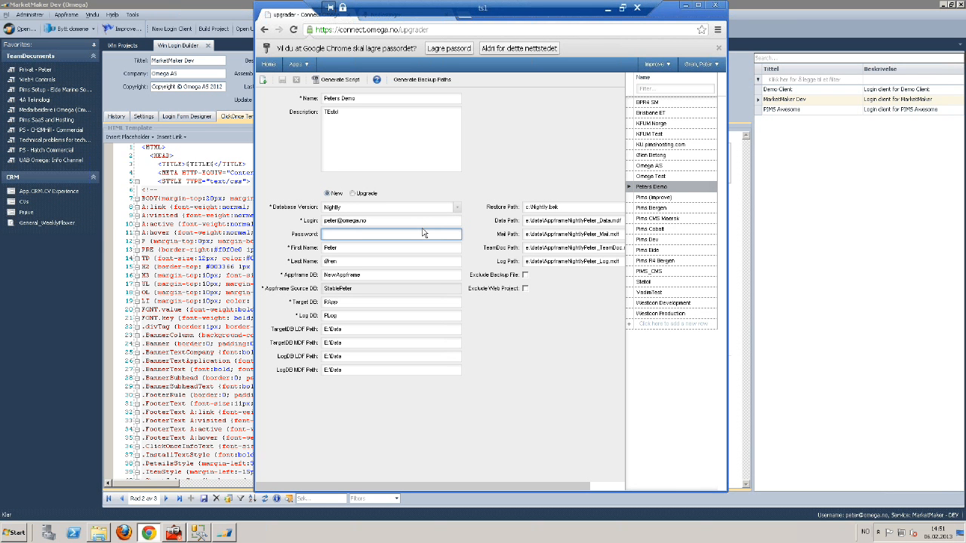
click(525, 275)
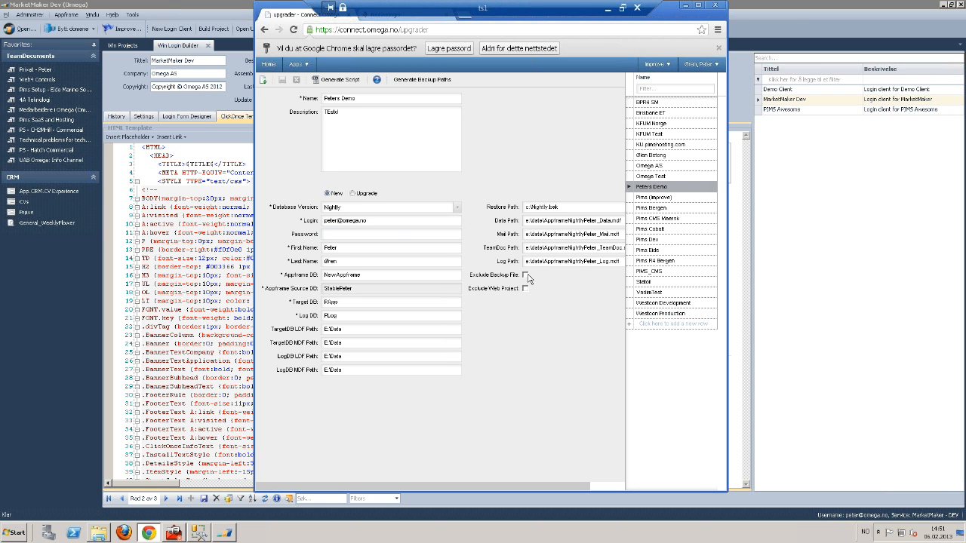
click(525, 289)
click(388, 233)
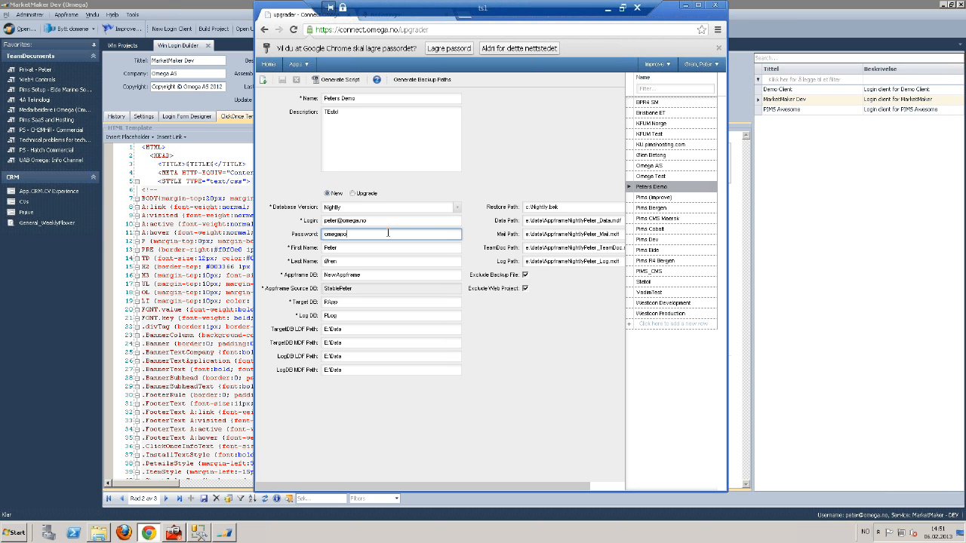
Generate the upgrade script as upgrade (1).zip, dismiss the can't-open prompt, and clear the download
click(329, 80)
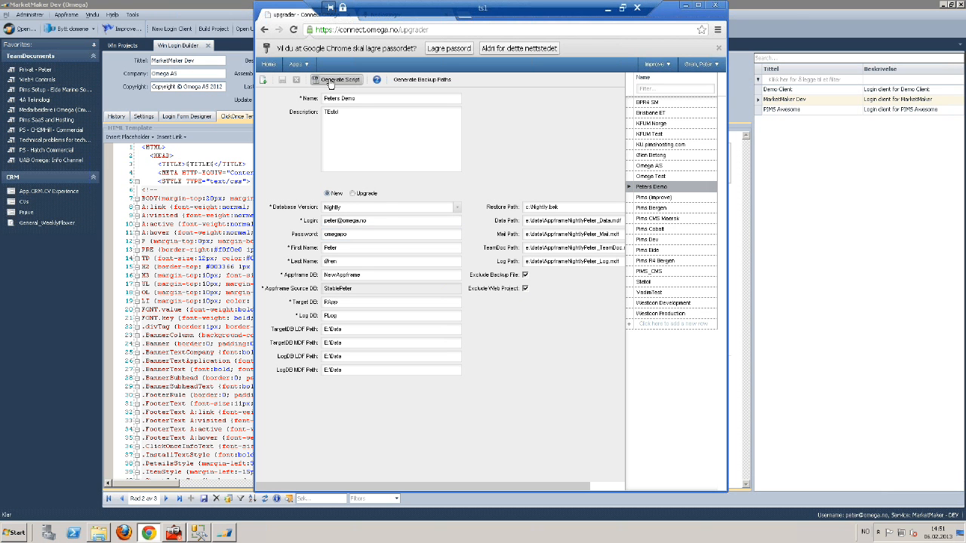
click(322, 479)
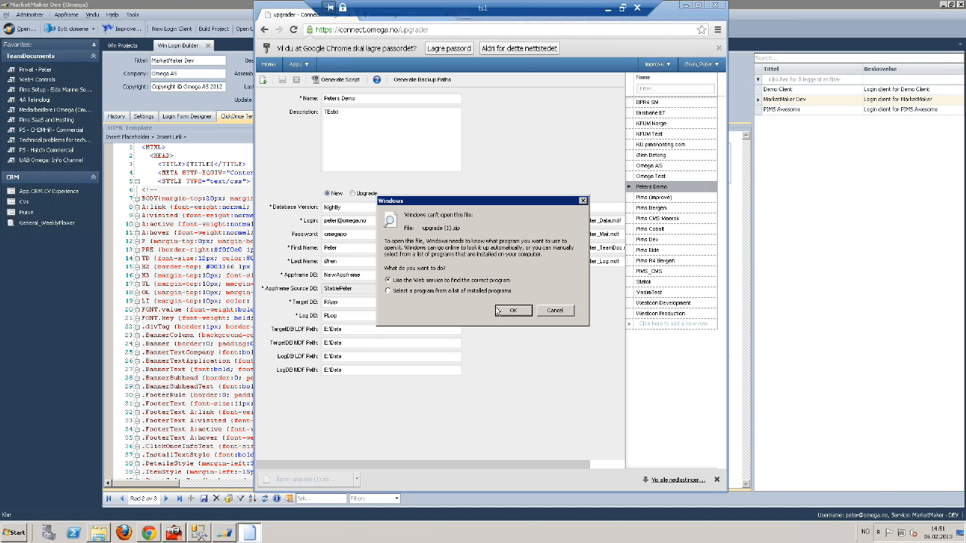
click(556, 315)
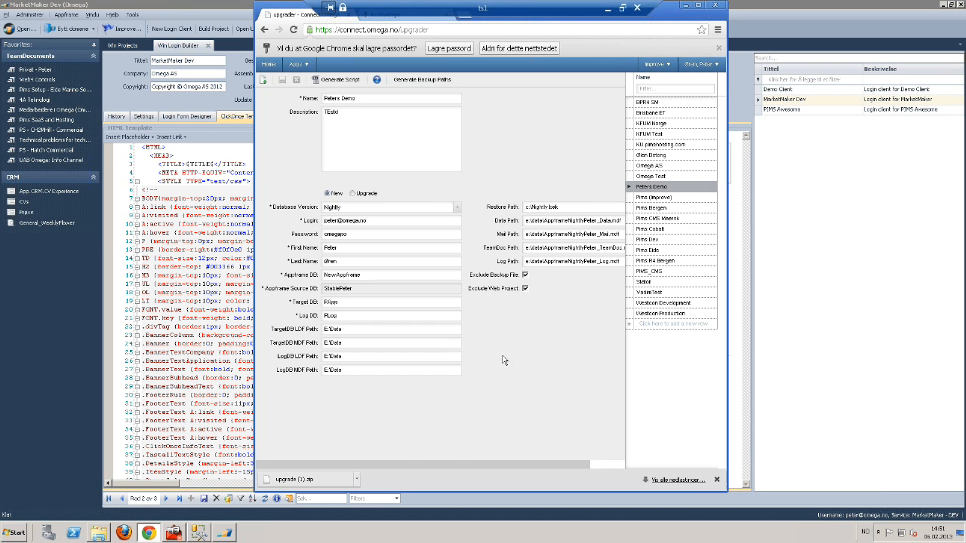
click(358, 477)
click(373, 439)
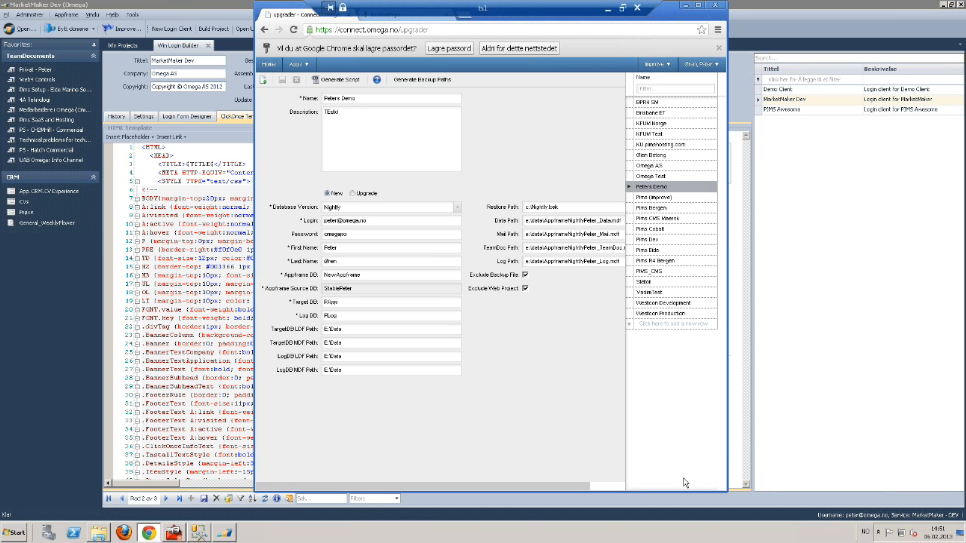
From Chrome's Nedlastinger page, show upgrade.zip in its Downloads folder via 'Vis i mappe'
click(717, 30)
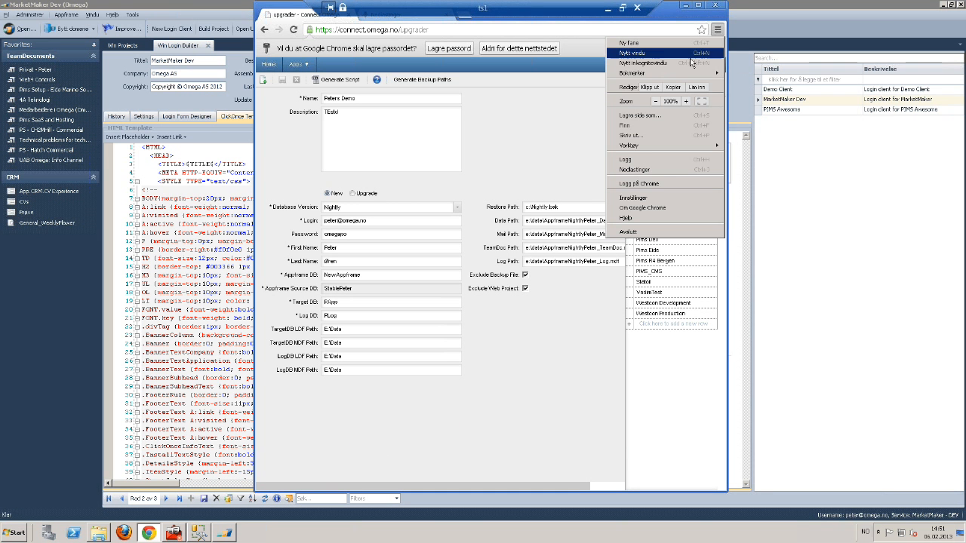
click(655, 170)
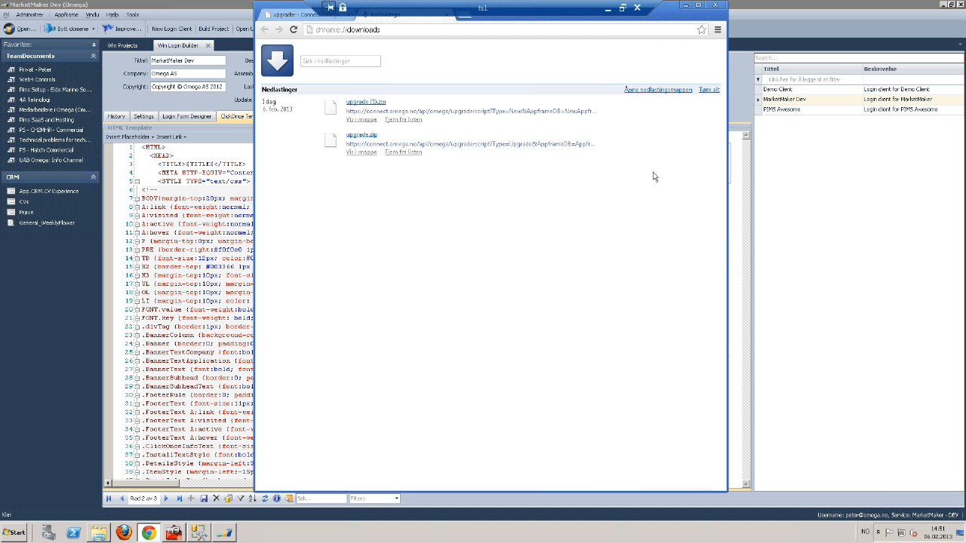
click(369, 153)
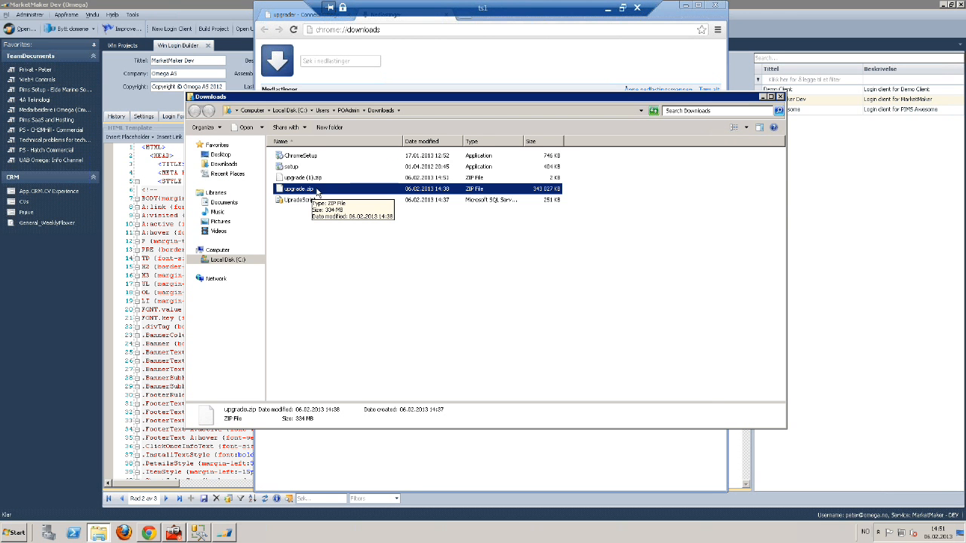
Select upgrade (1).zip and try pasting it onto the local C: drive, dismissing the access-denied error
key(alt+Tab)
key(alt+Tab)
key(alt+shift+Tab)
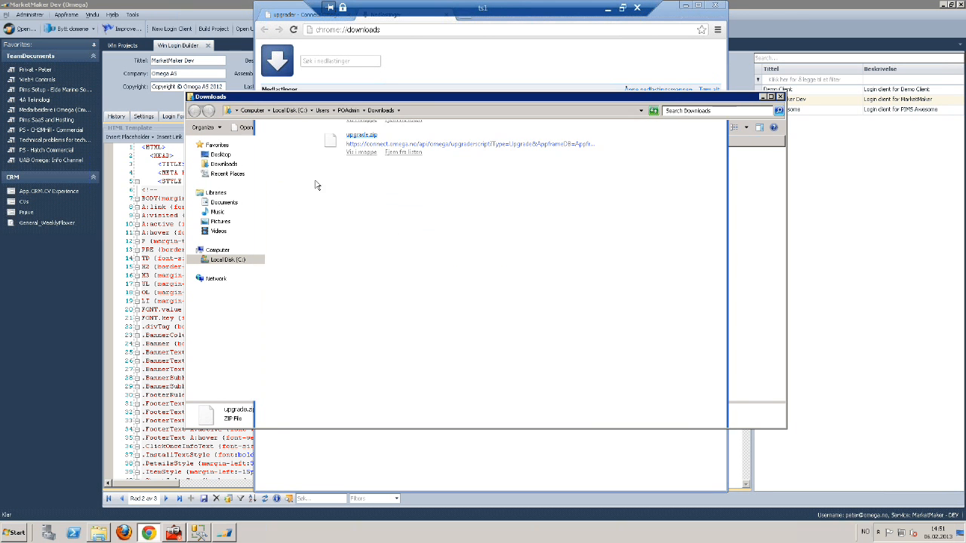
click(311, 179)
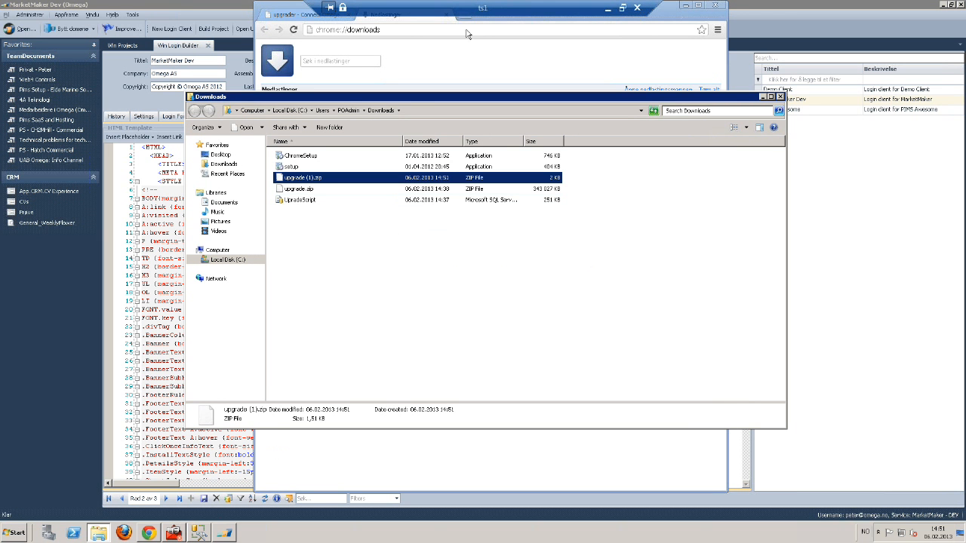
click(607, 9)
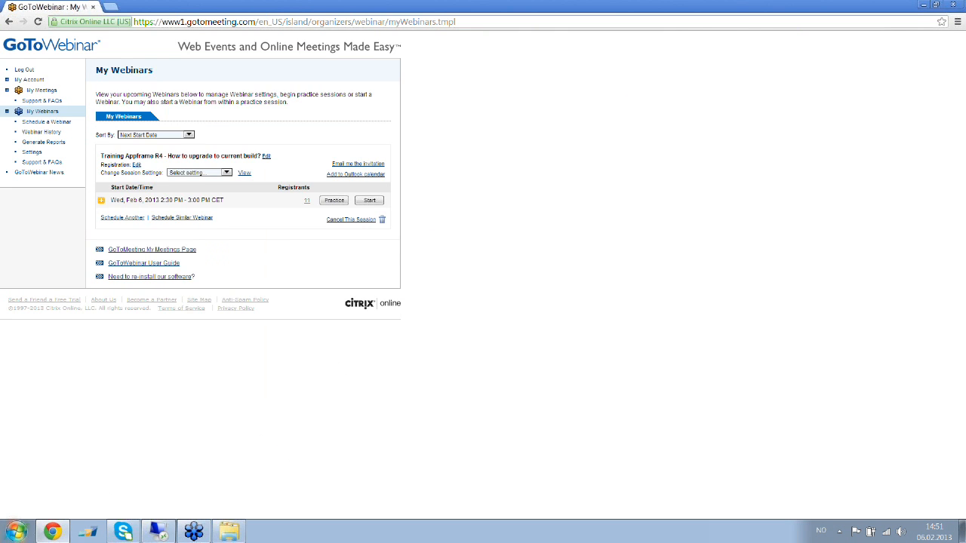
click(224, 535)
click(608, 172)
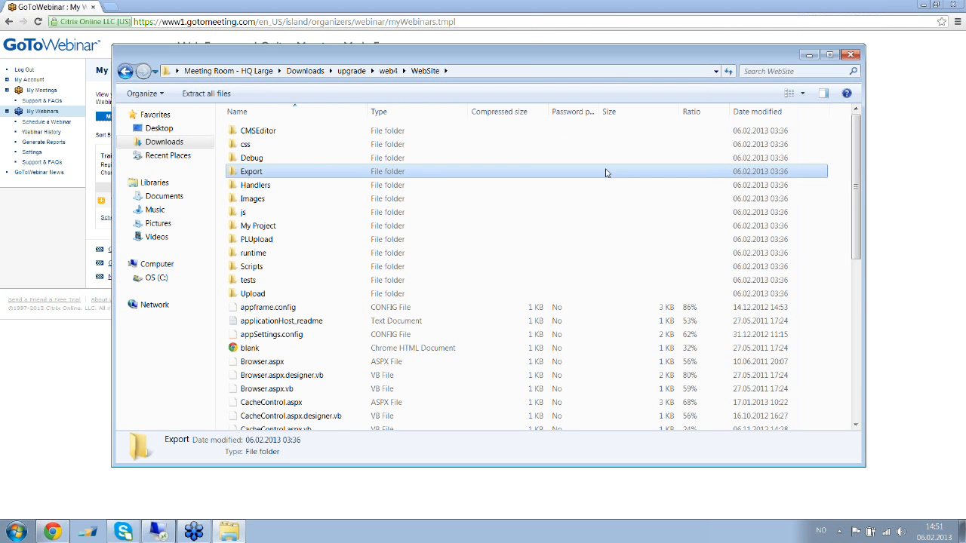
click(169, 281)
key(ctrl+v)
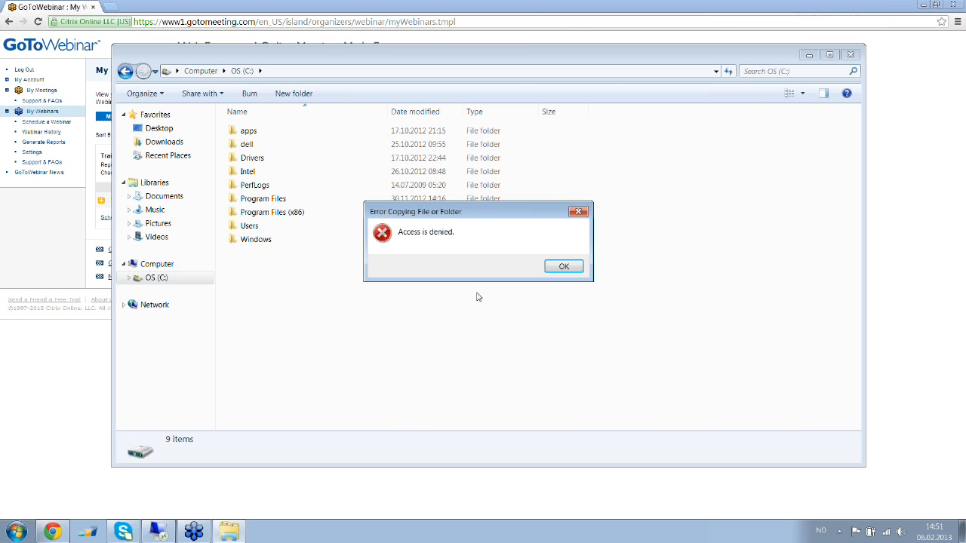
click(563, 266)
Open upgrade (1).zip in the local Downloads folder and select UpradeScript.sql
click(163, 142)
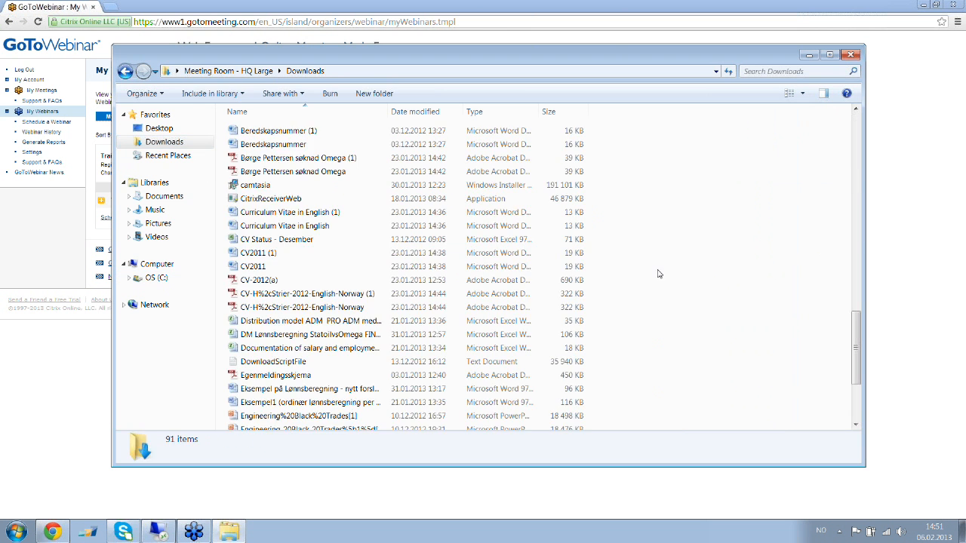
scroll(657, 272, down, 15)
double_click(291, 421)
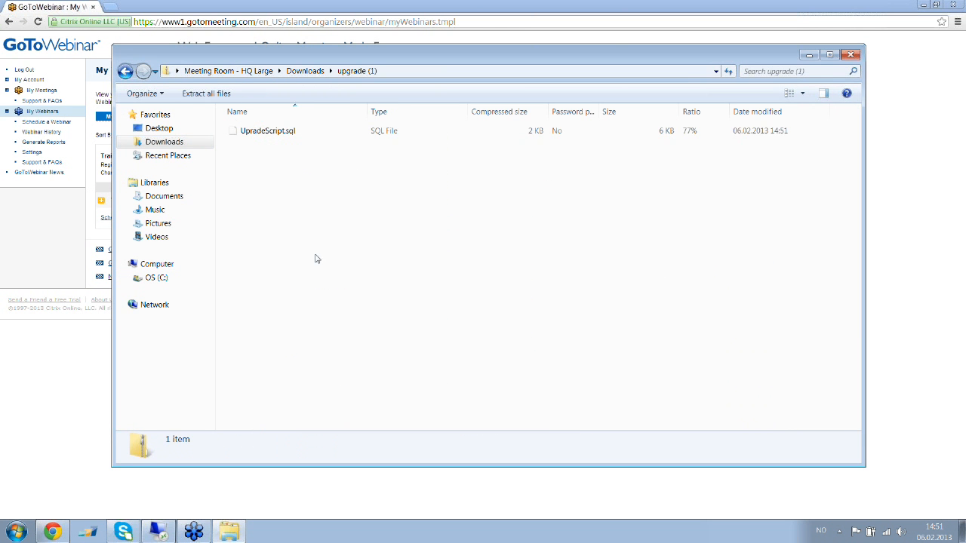
click(300, 132)
Paste UpradeScript.sql into the remote Downloads folder, replacing the old copy, and open it
click(228, 532)
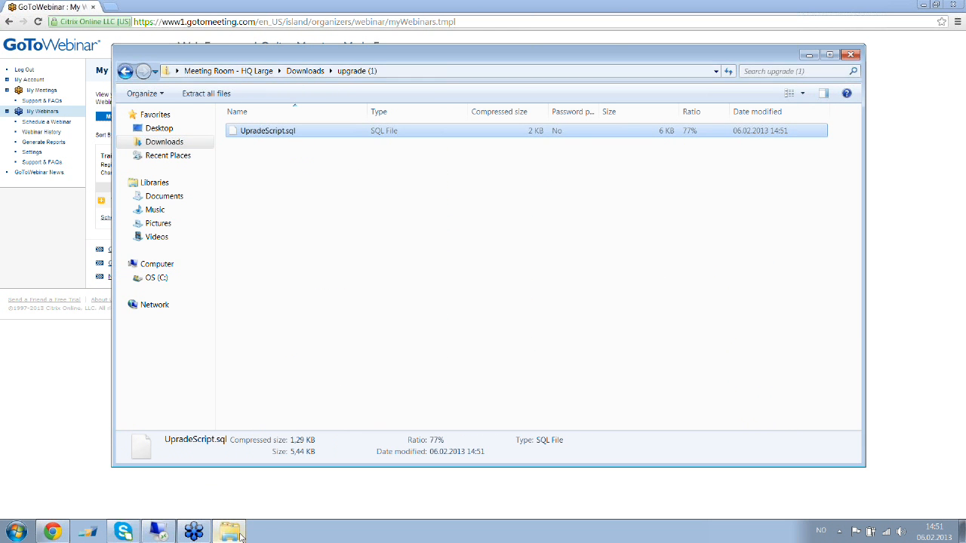
click(151, 533)
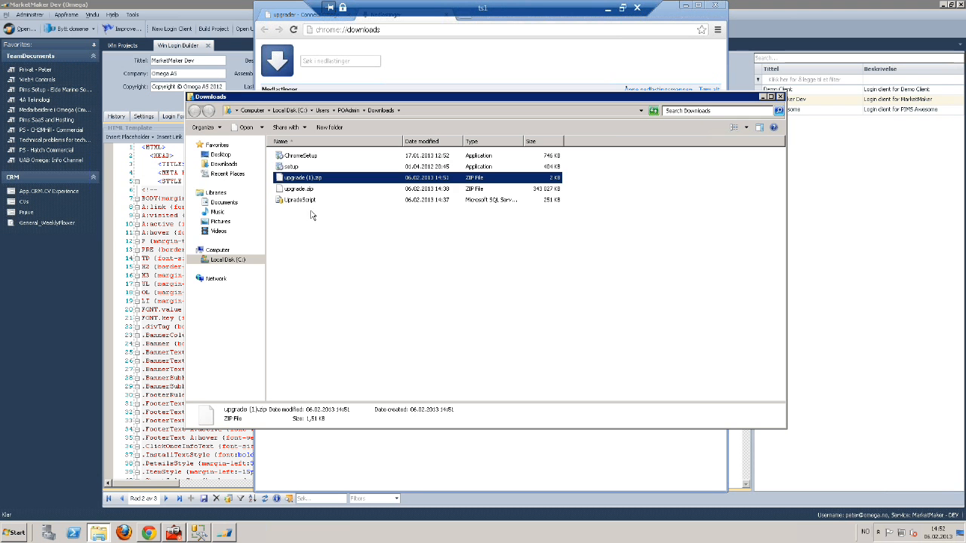
click(348, 261)
key(ctrl+v)
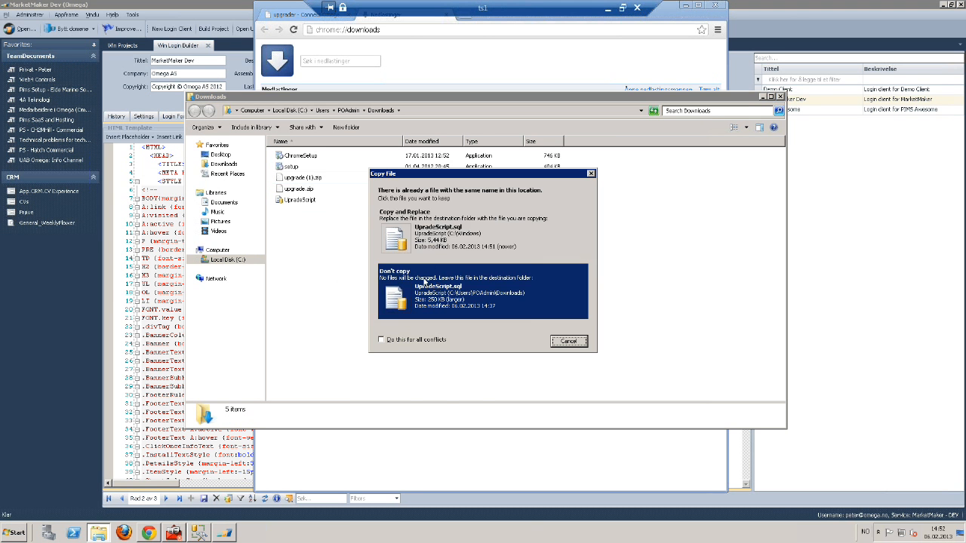
click(453, 228)
double_click(315, 200)
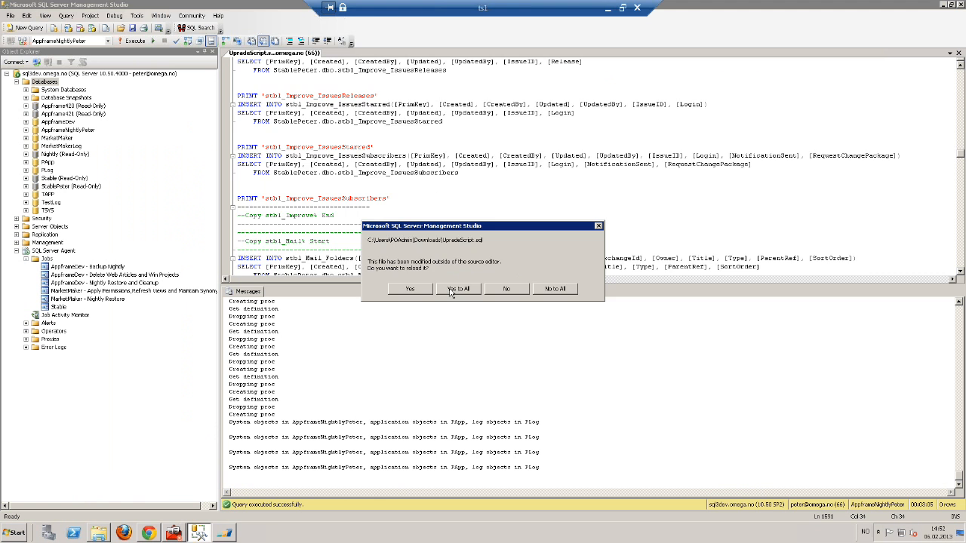
Reload UpradeScript.sql with its new contents and review the RESTORE DATABASE [NewAppframe] script
click(451, 289)
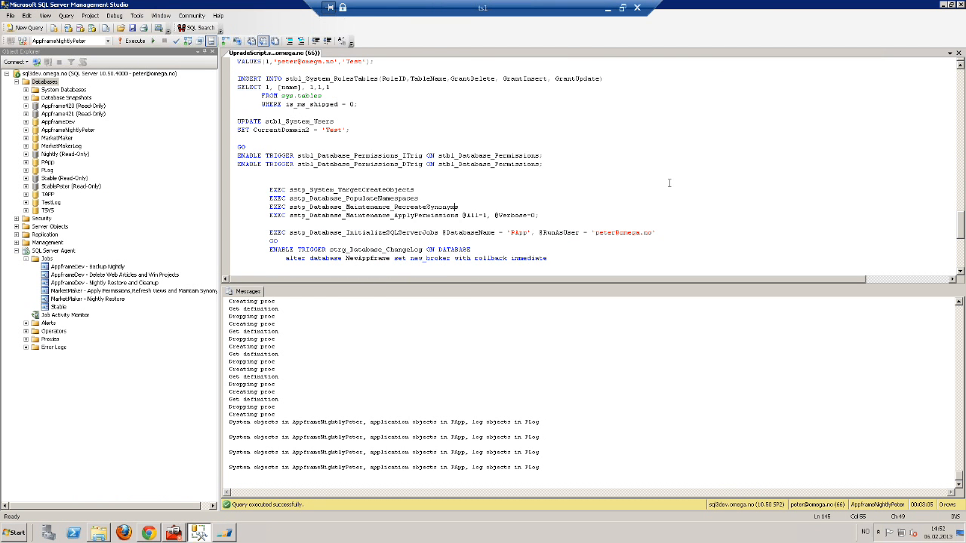
scroll(669, 183, down, 4)
scroll(664, 184, up, 11)
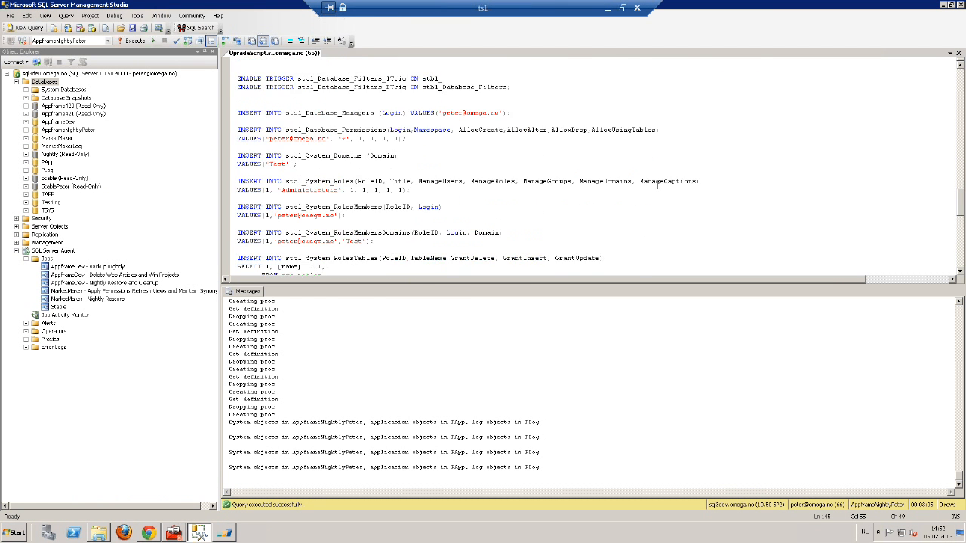
scroll(656, 186, up, 9)
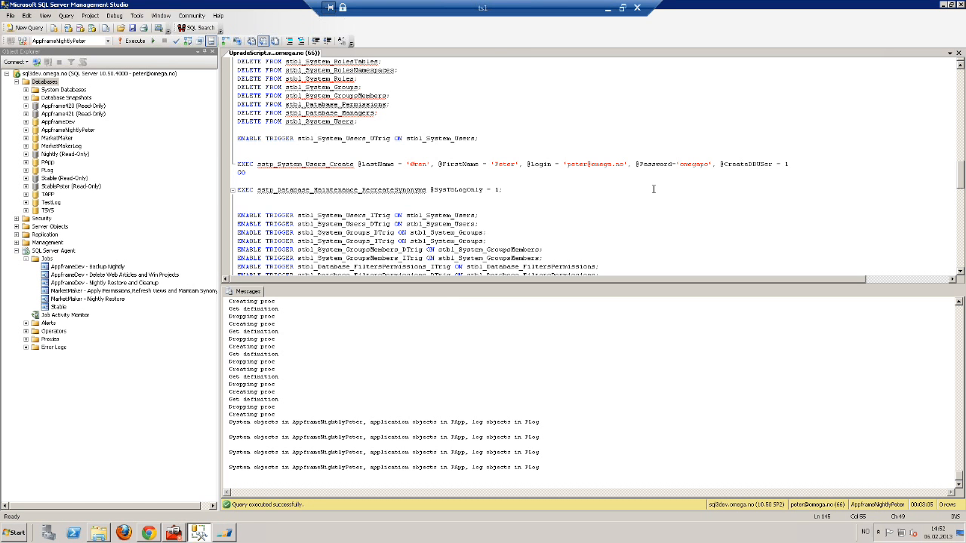
scroll(653, 188, up, 3)
scroll(652, 190, up, 8)
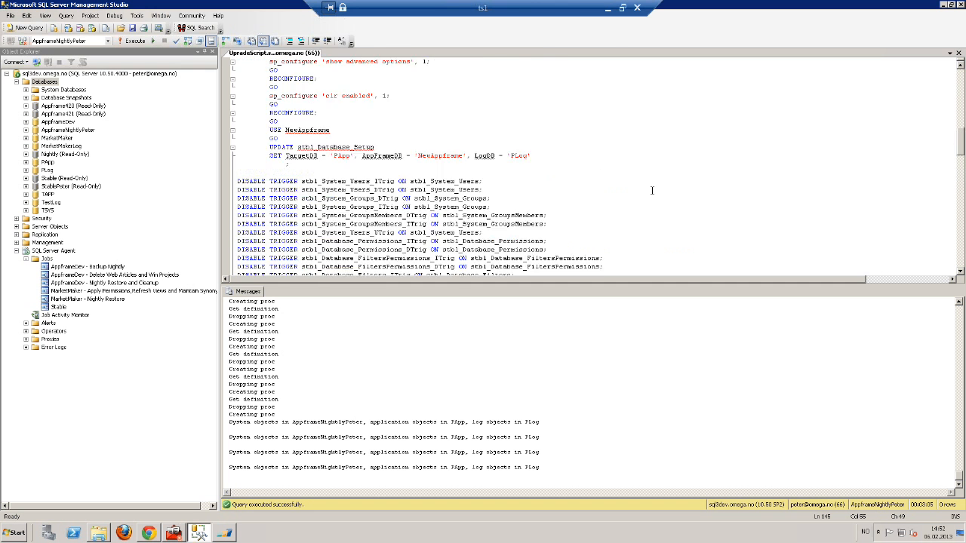
scroll(650, 193, up, 12)
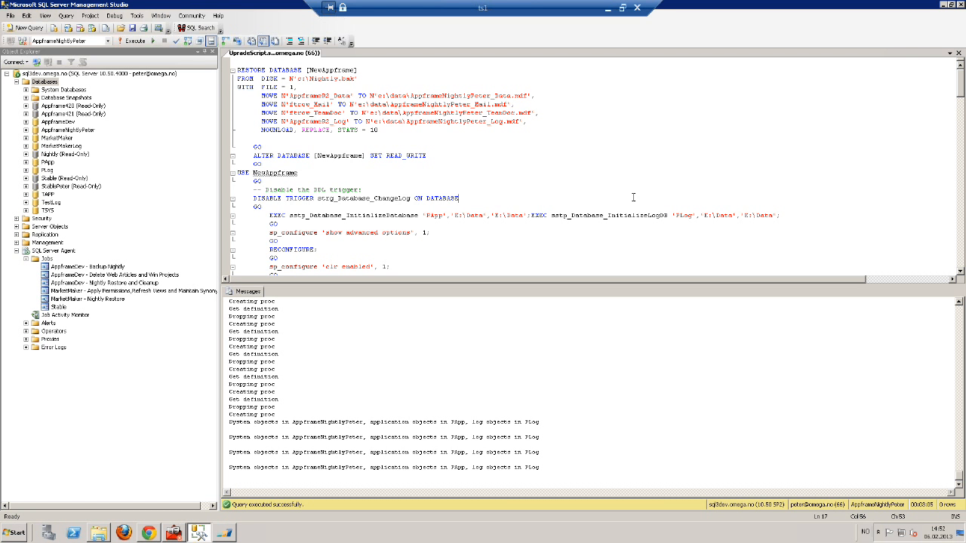
Disconnect the remote desktop session
scroll(633, 198, down, 8)
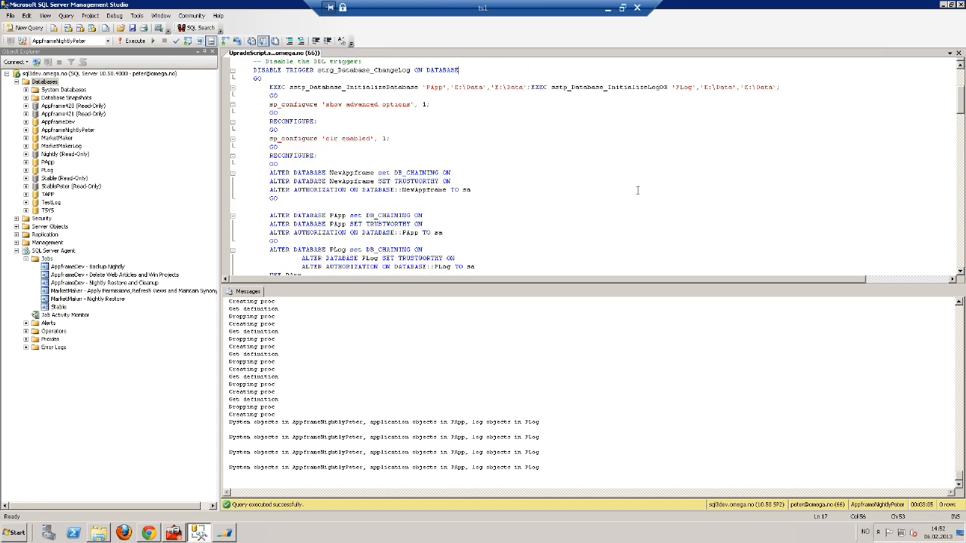
scroll(640, 194, down, 1)
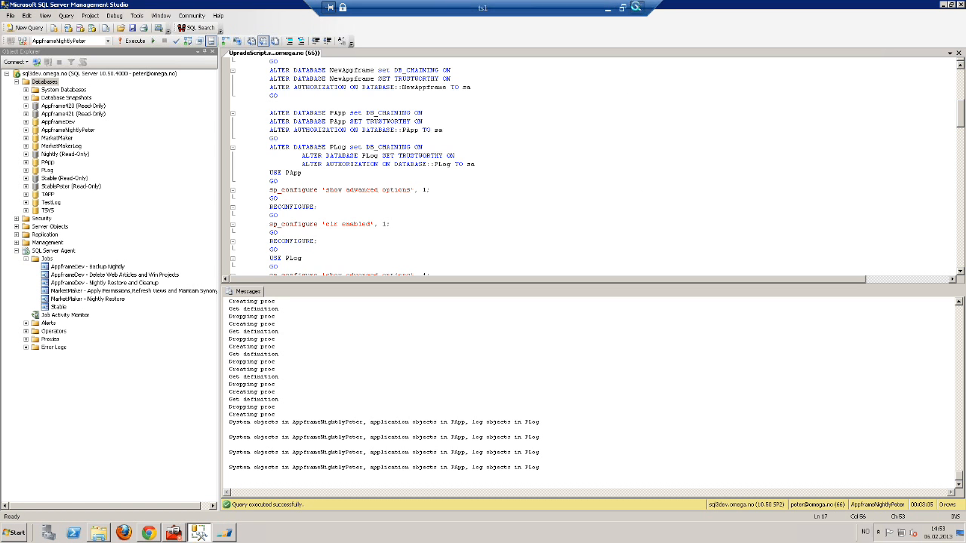
click(638, 8)
click(539, 298)
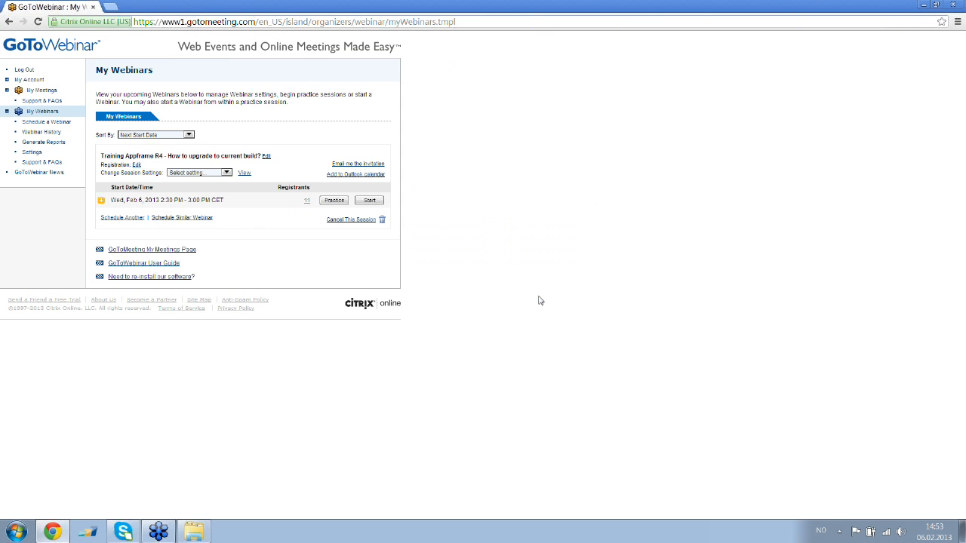
mouse_move(157, 534)
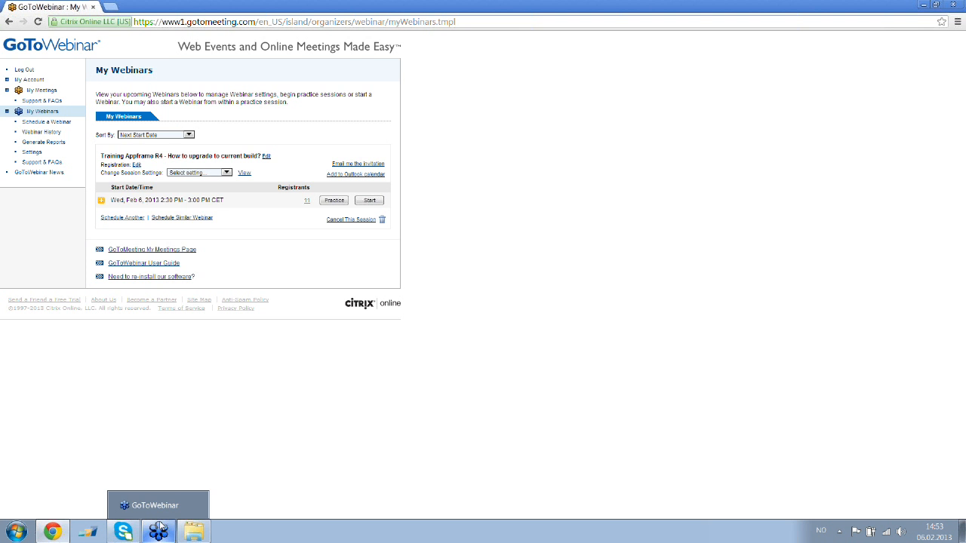
click(159, 507)
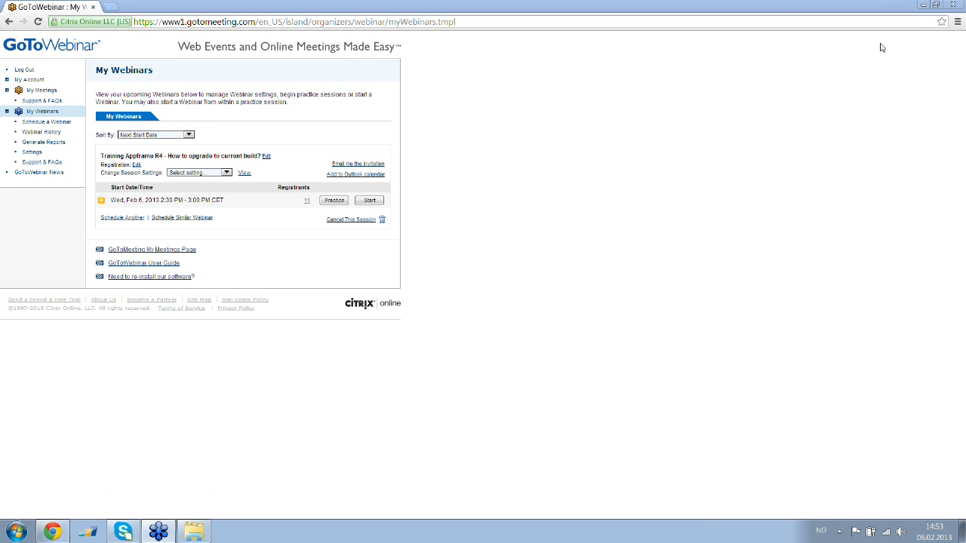